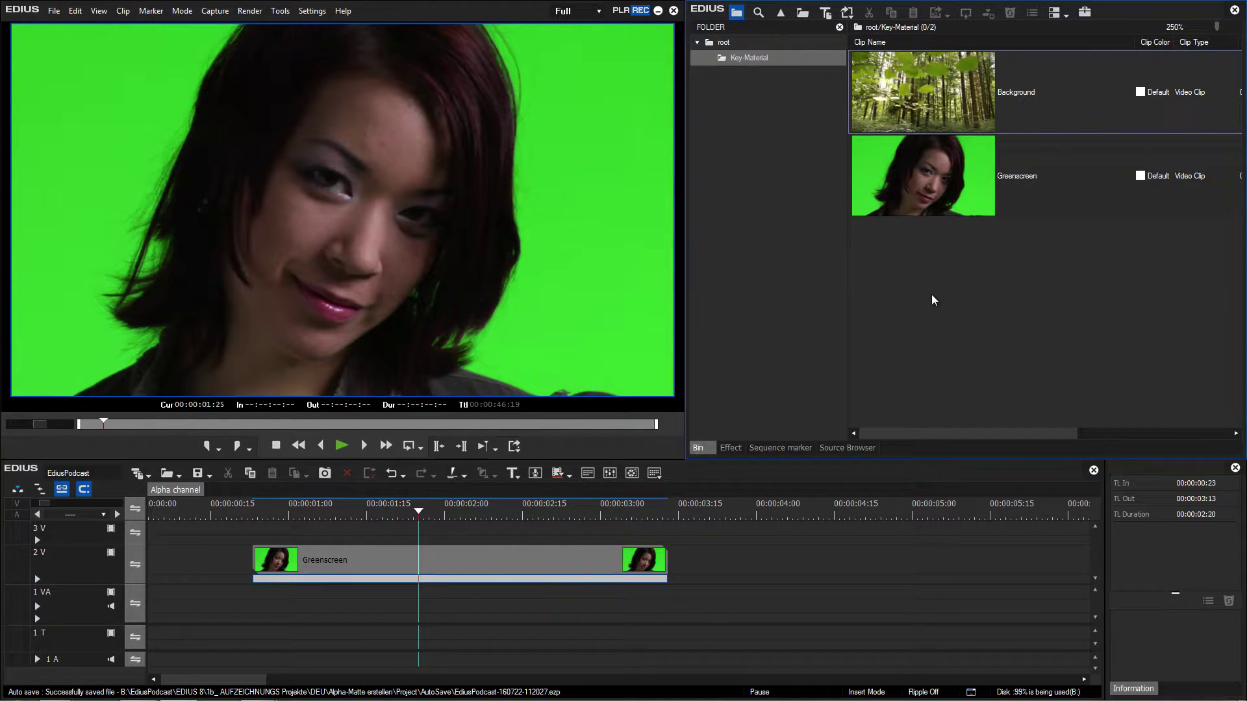
Step: Open the Keyers effect folder and select the Chromakey preset
{"action": "left_click", "coordinate": [730, 448]}
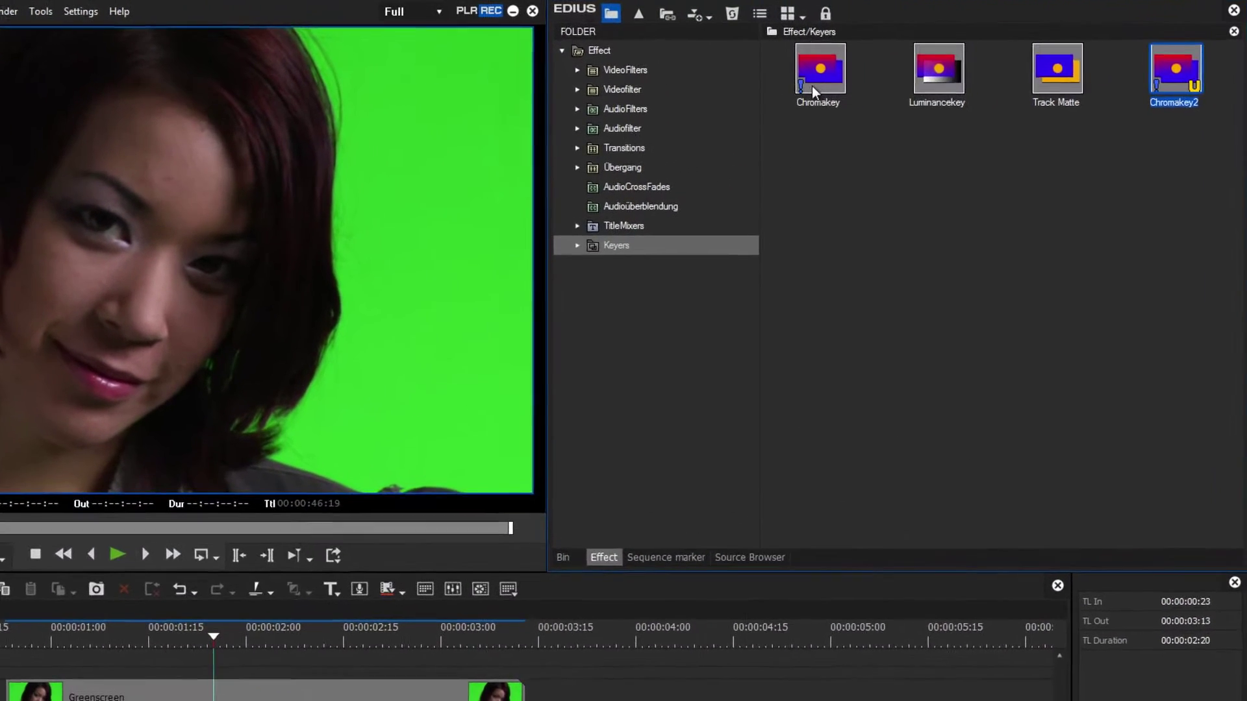
{"action": "left_click", "coordinate": [903, 63]}
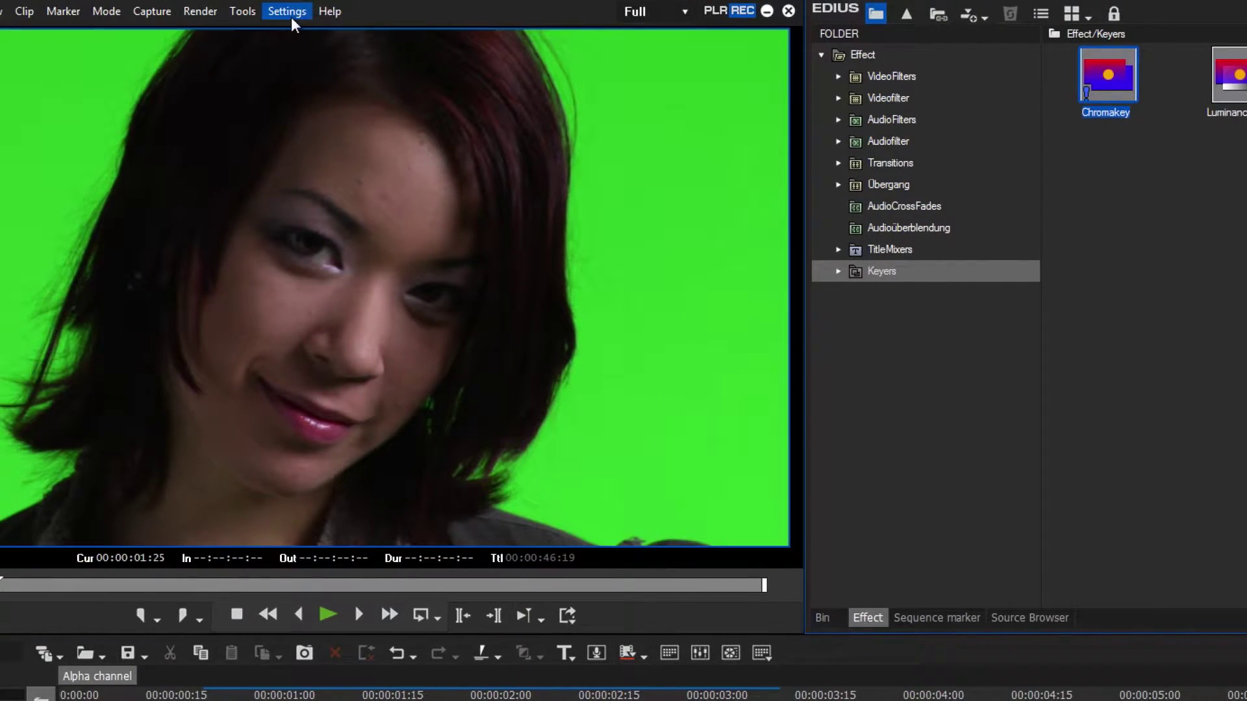
Step: Review the current project settings and close them without changes
{"action": "left_click", "coordinate": [292, 17]}
{"action": "left_click", "coordinate": [334, 87]}
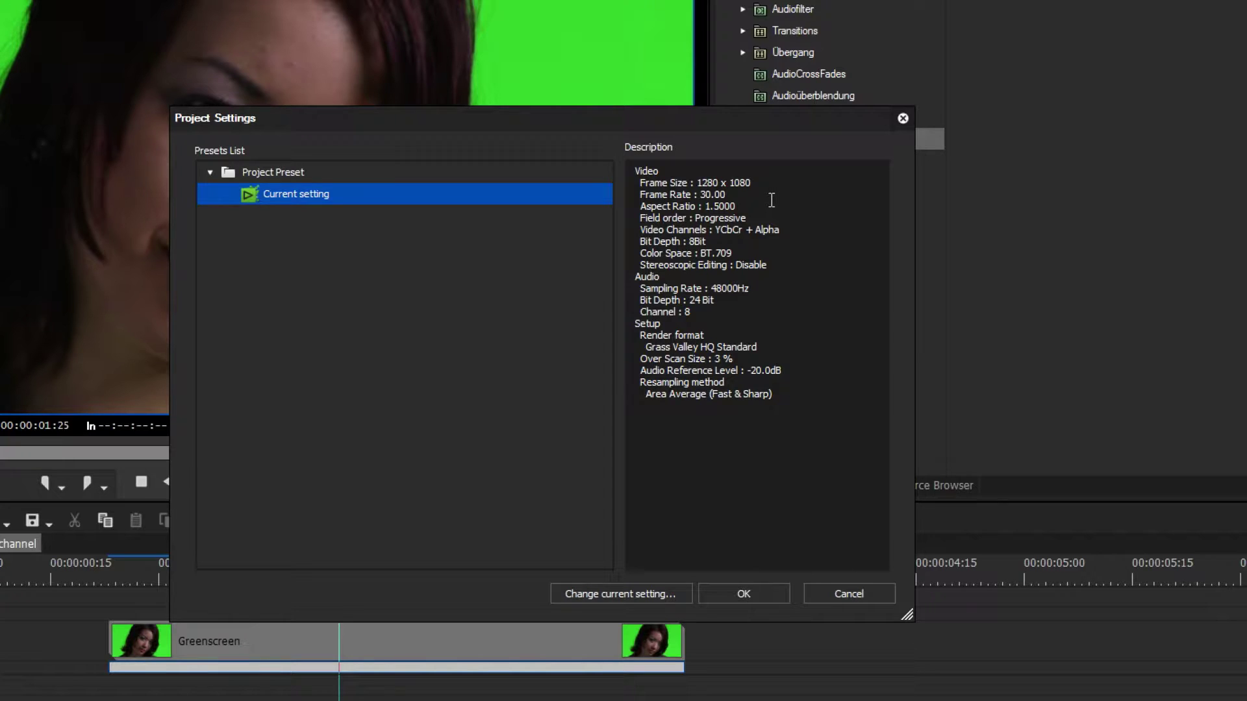
{"action": "left_click", "coordinate": [848, 594]}
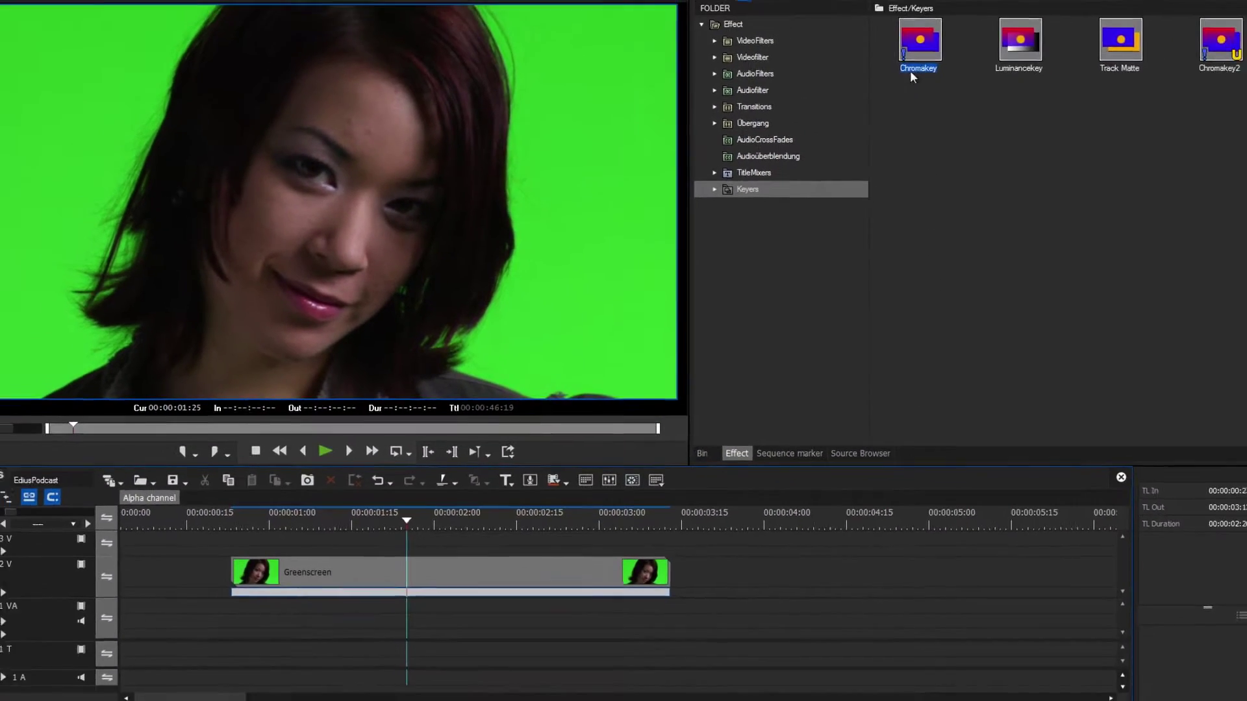
Step: Apply Chromakey to the Greenscreen clip and open its adjustments
{"action": "mouse_move", "coordinate": [904, 61]}
{"action": "left_mouse_down"}
{"action": "mouse_move", "coordinate": [814, 275]}
{"action": "mouse_move", "coordinate": [607, 579]}
{"action": "left_mouse_up"}
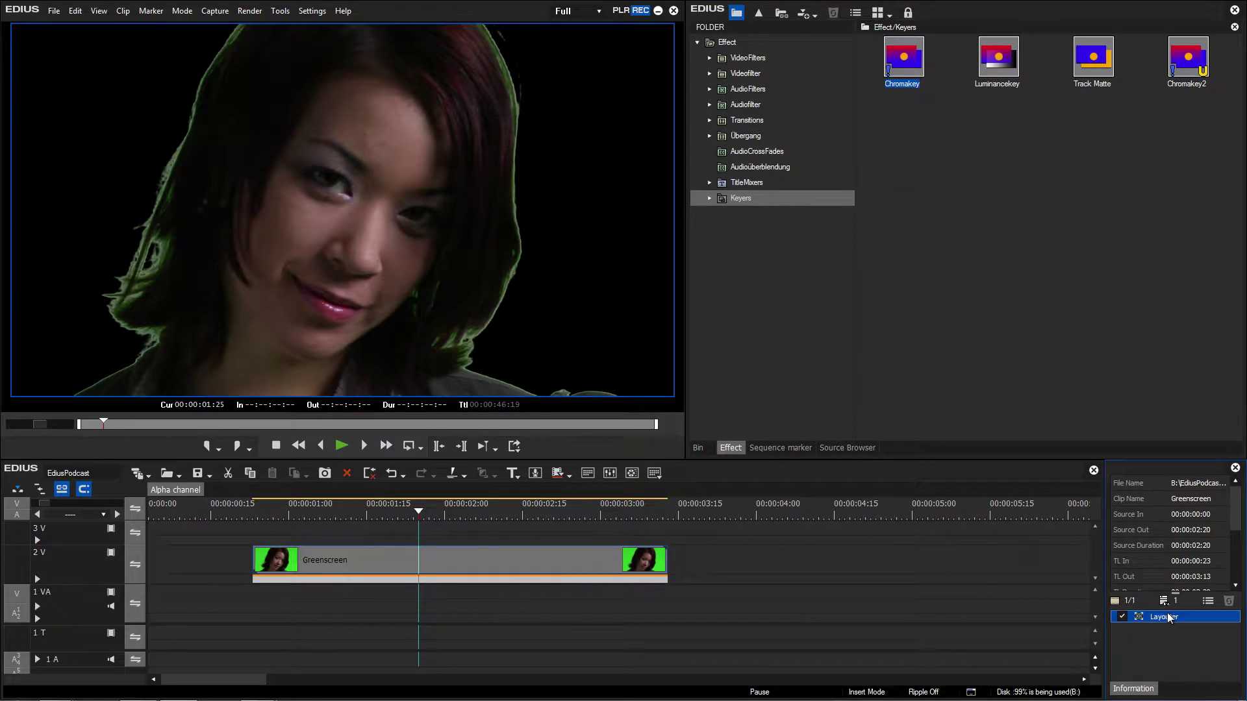
{"action": "left_click", "coordinate": [554, 580]}
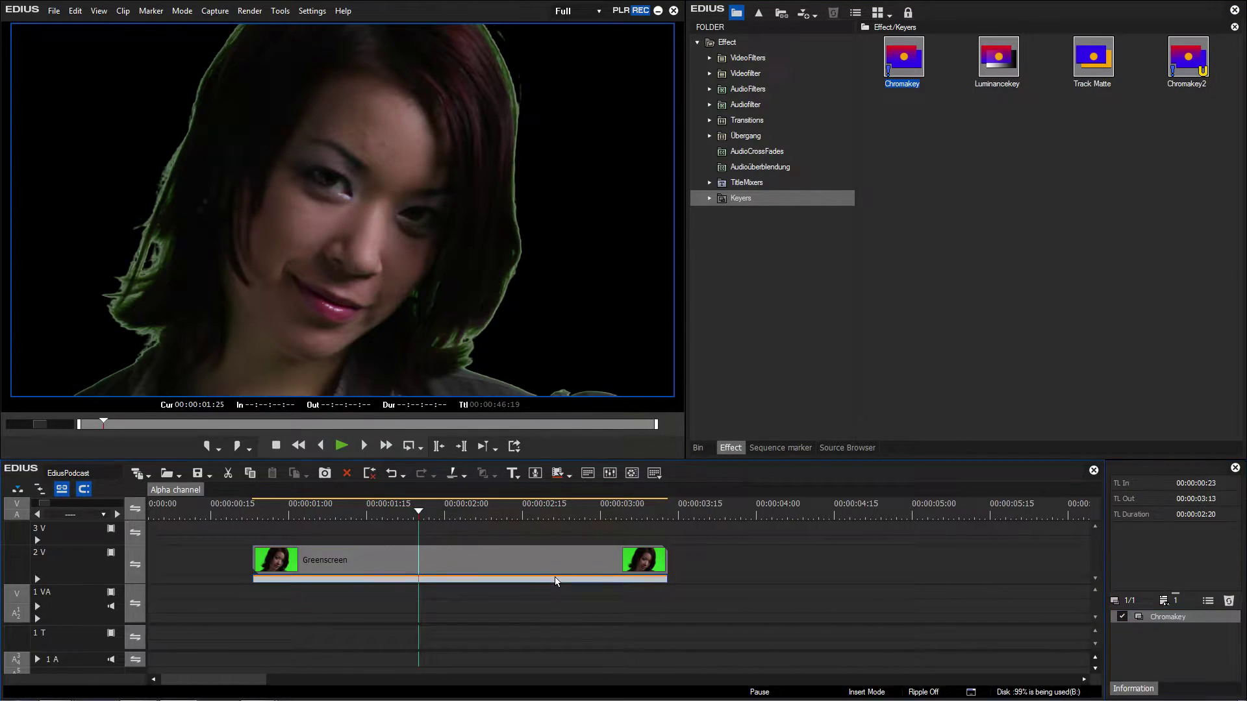
{"action": "double_click", "coordinate": [1169, 618]}
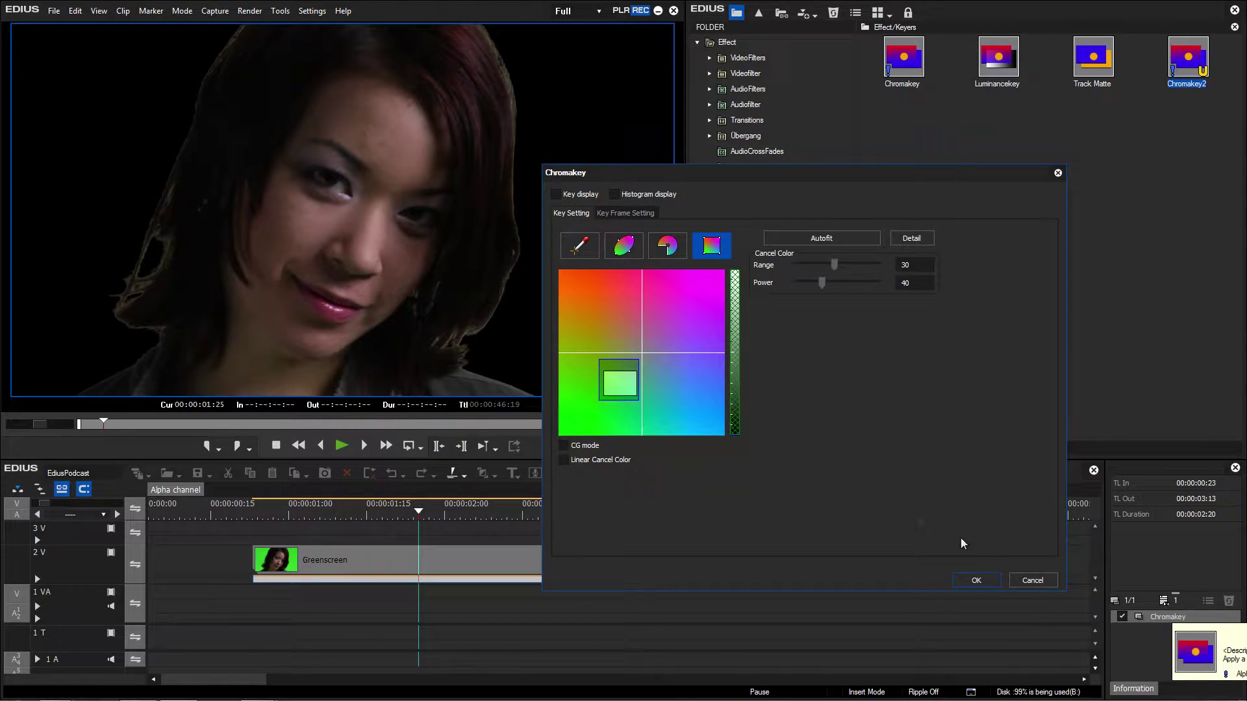
Step: Accept the Chromakey settings, preview the woman over the forest Background clip, then delete it
{"action": "left_click", "coordinate": [977, 581]}
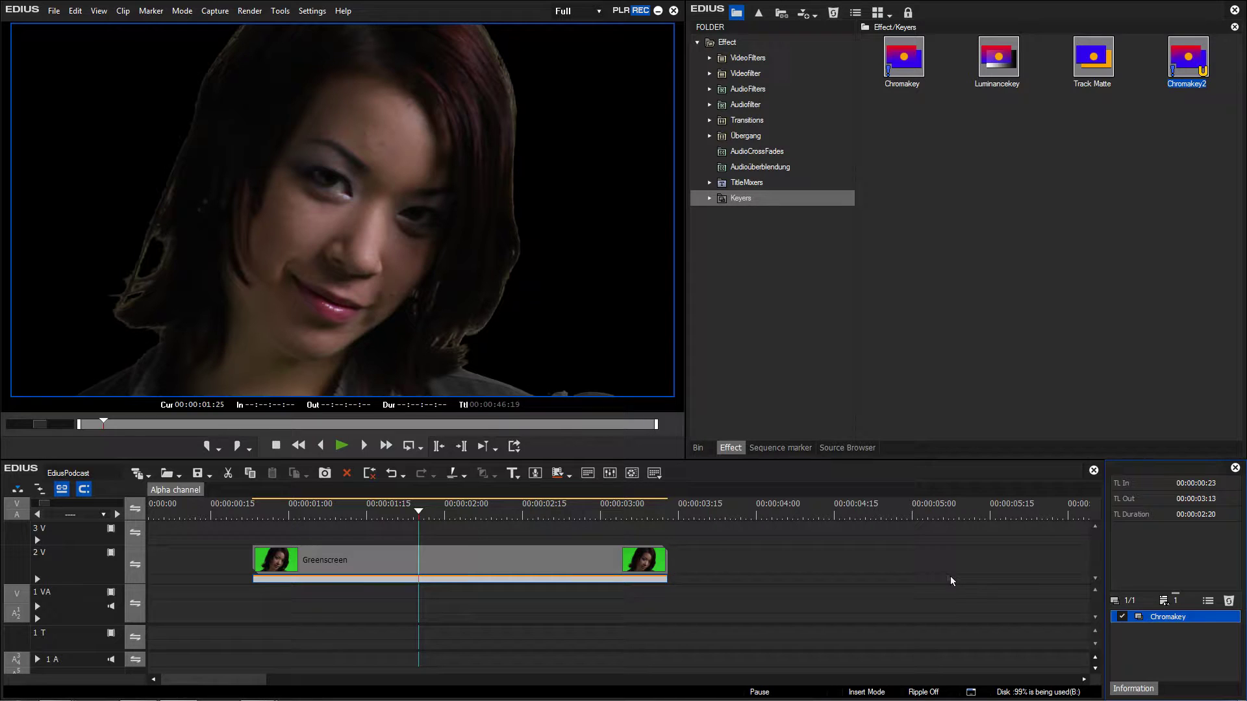
{"action": "left_click", "coordinate": [698, 447]}
{"action": "left_click_drag", "start_coordinate": [923, 91], "coordinate": [258, 618]}
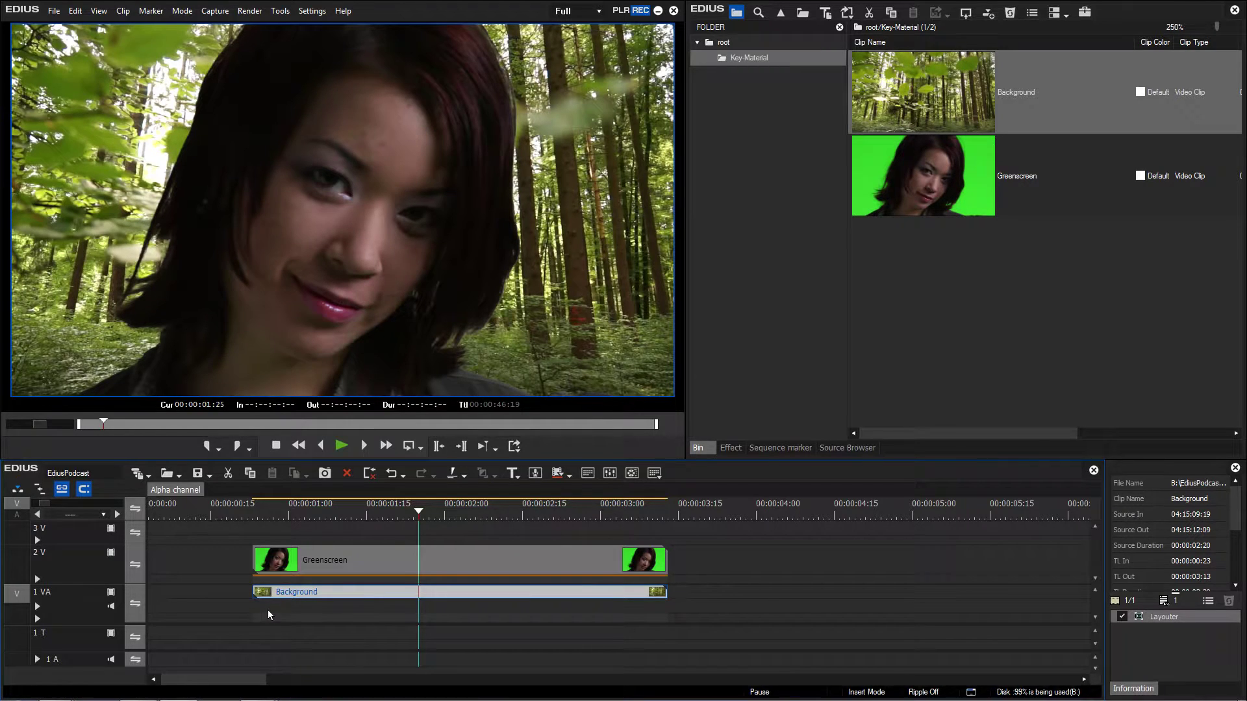
{"action": "key", "text": "Delete"}
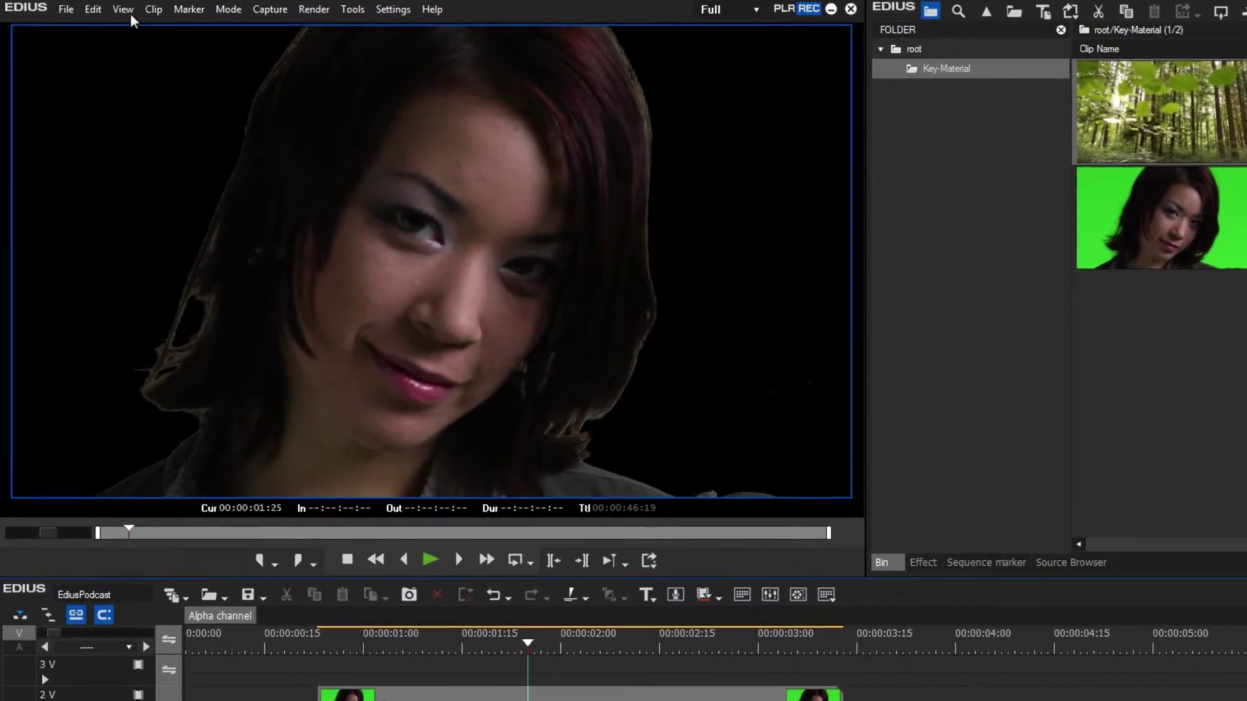
{"action": "left_click", "coordinate": [127, 9]}
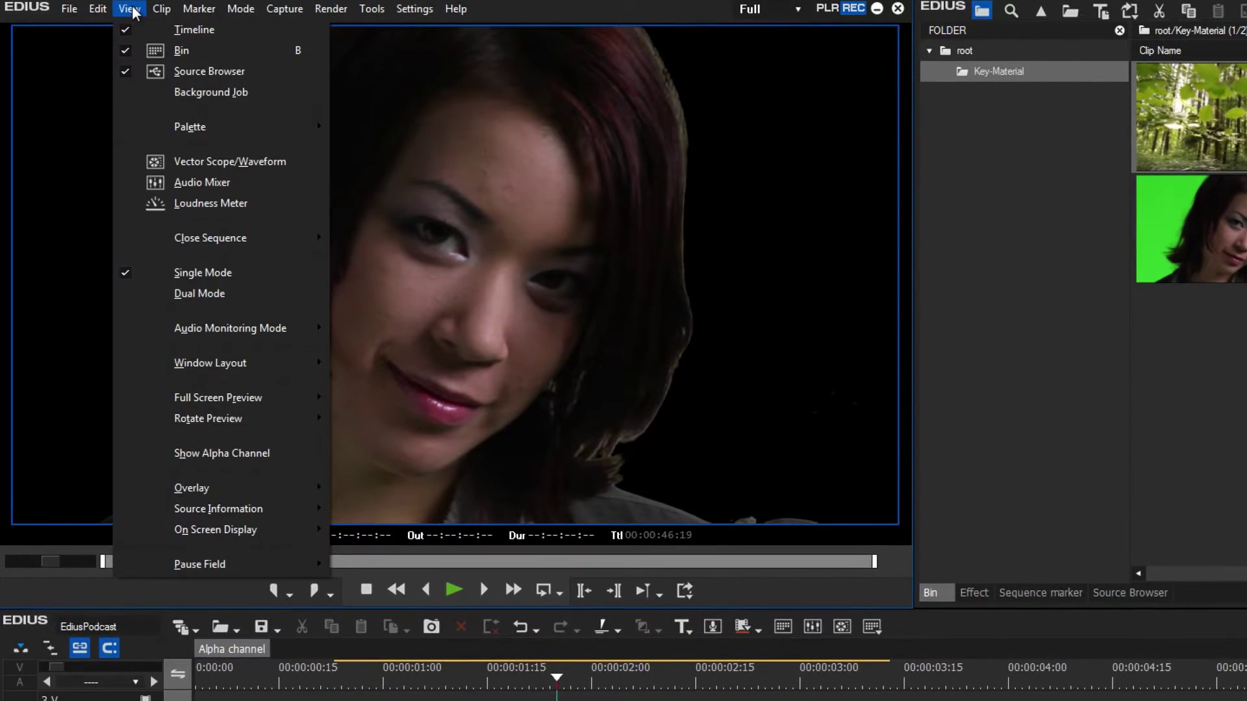
{"action": "left_click", "coordinate": [300, 454]}
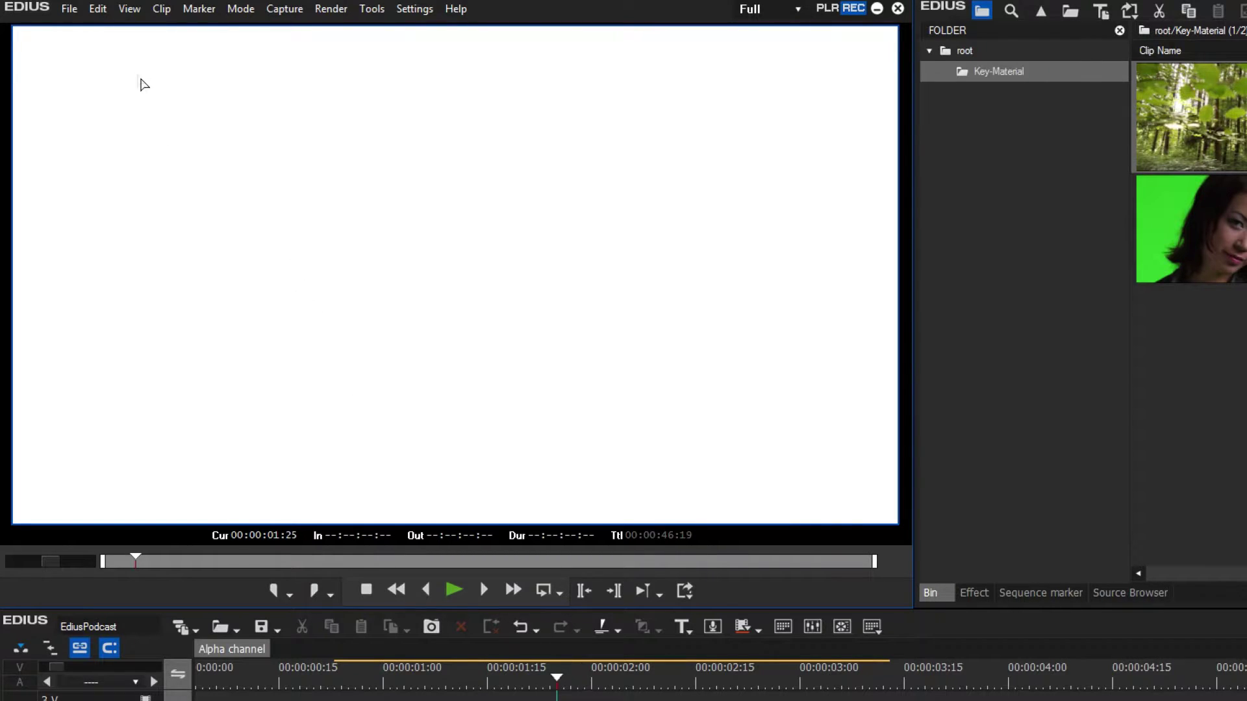
{"action": "left_click", "coordinate": [130, 9]}
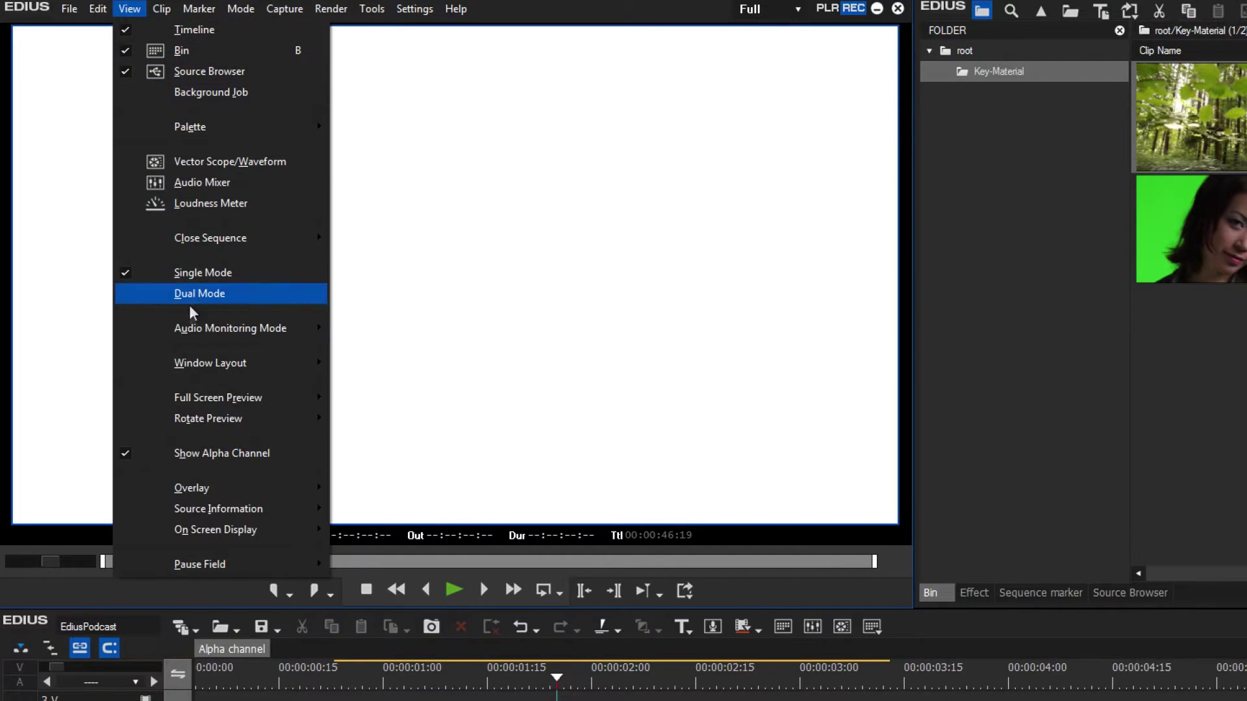
{"action": "left_click", "coordinate": [209, 451]}
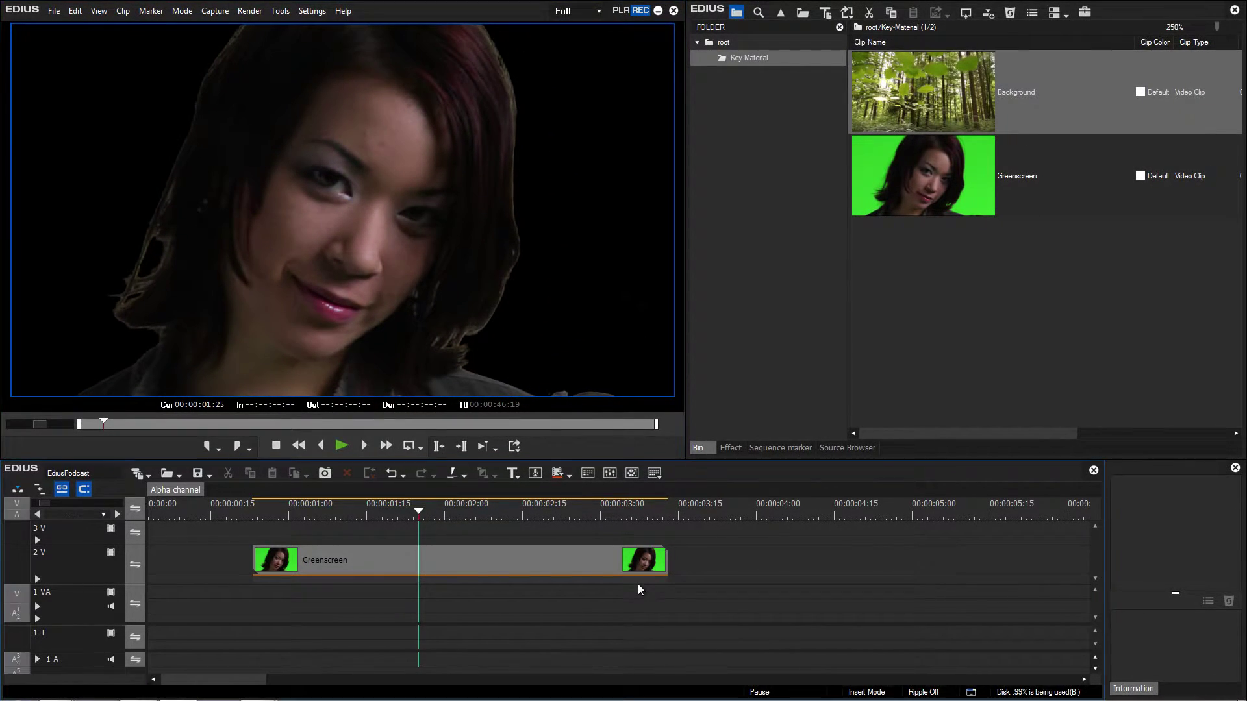
Step: Turn on Chromakey's Key display so the preview shows a white matte over black
{"action": "left_click", "coordinate": [638, 583]}
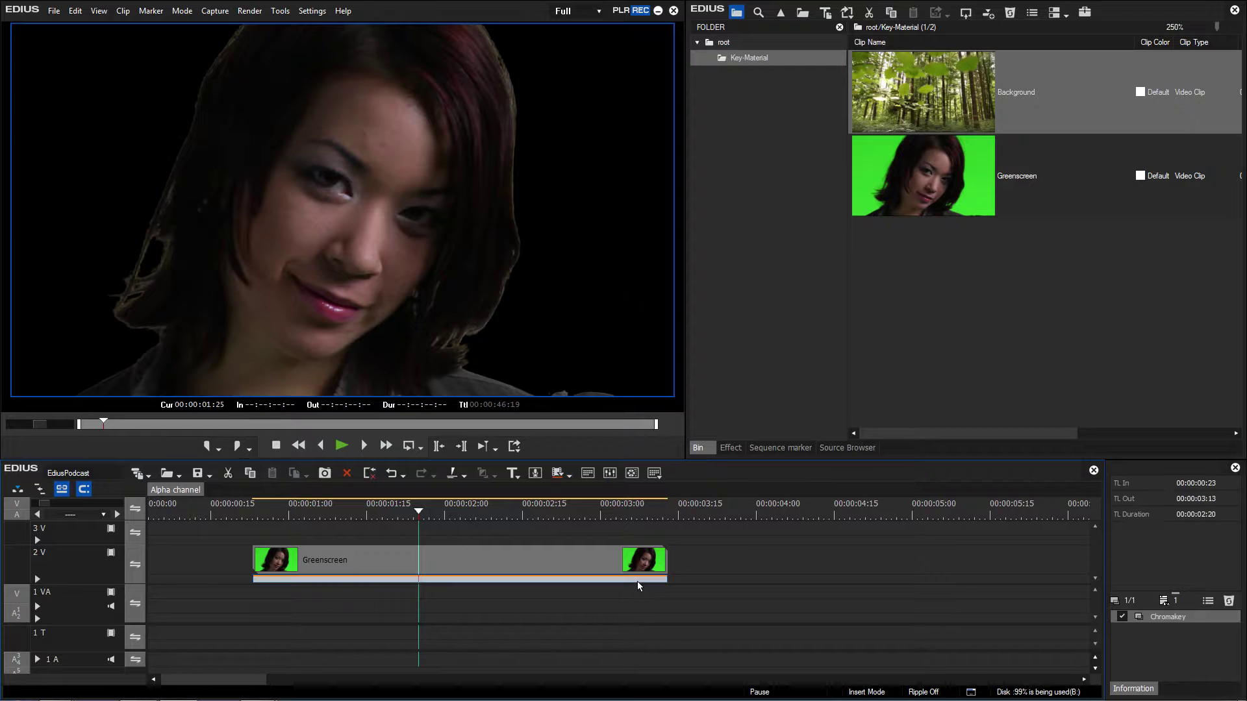
{"action": "double_click", "coordinate": [1162, 618]}
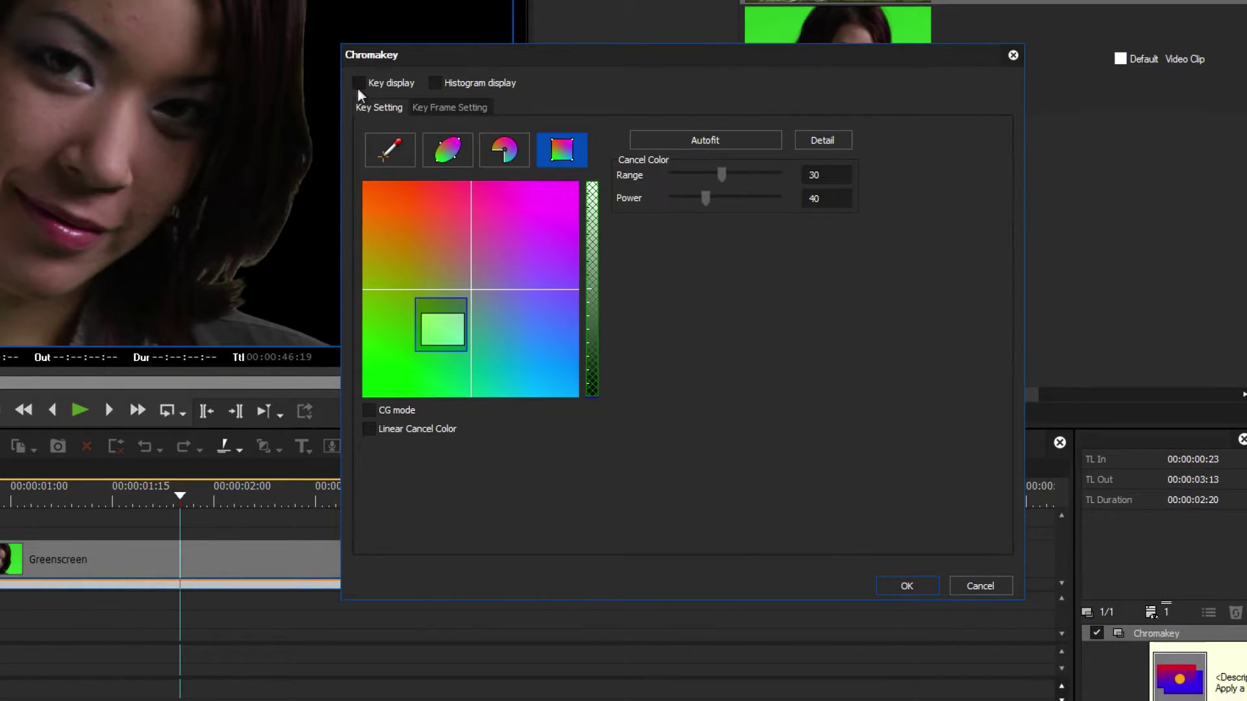
{"action": "left_click", "coordinate": [356, 84]}
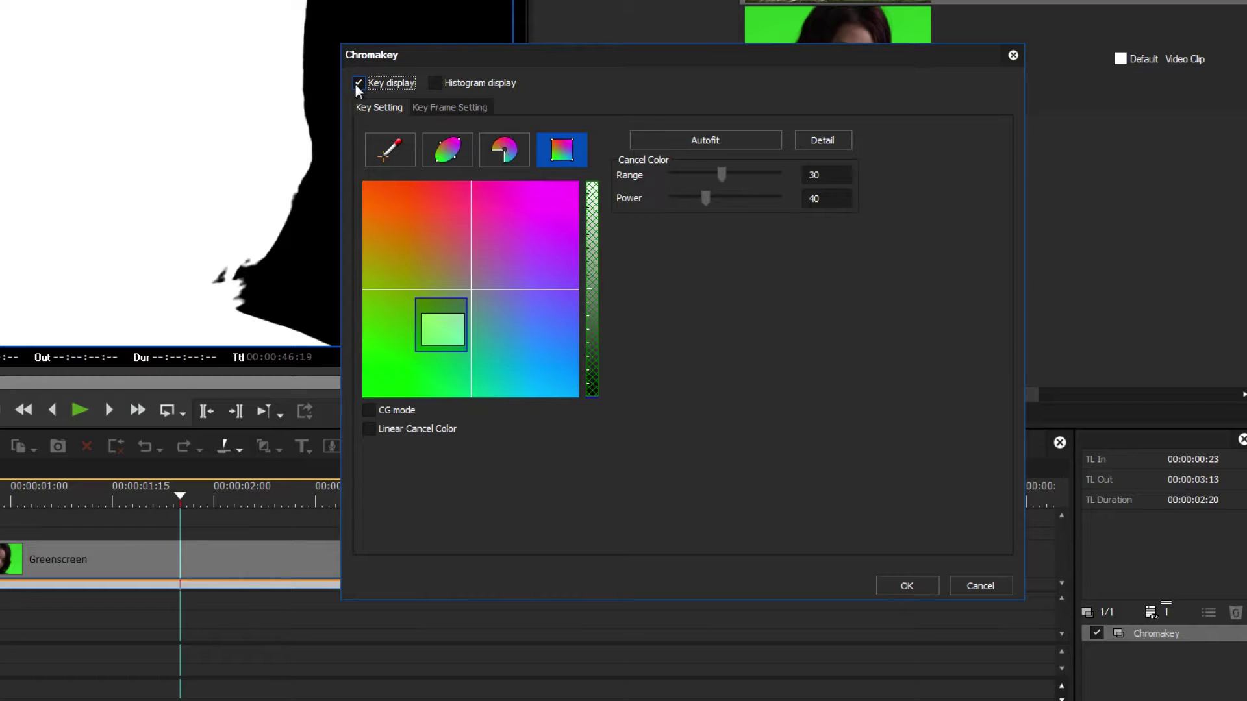
{"action": "left_click", "coordinate": [906, 584]}
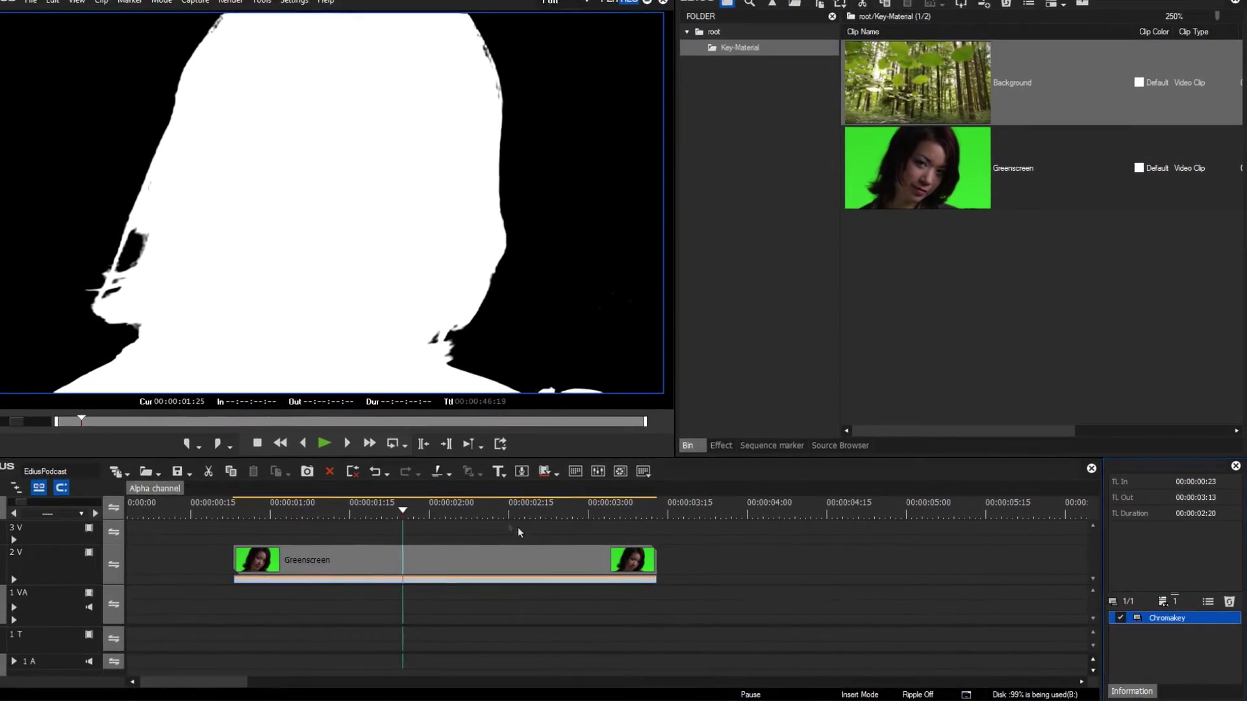
Step: Render the marked Greenscreen section from 00:00:02:09 and add it to the timeline
{"action": "left_click", "coordinate": [493, 513]}
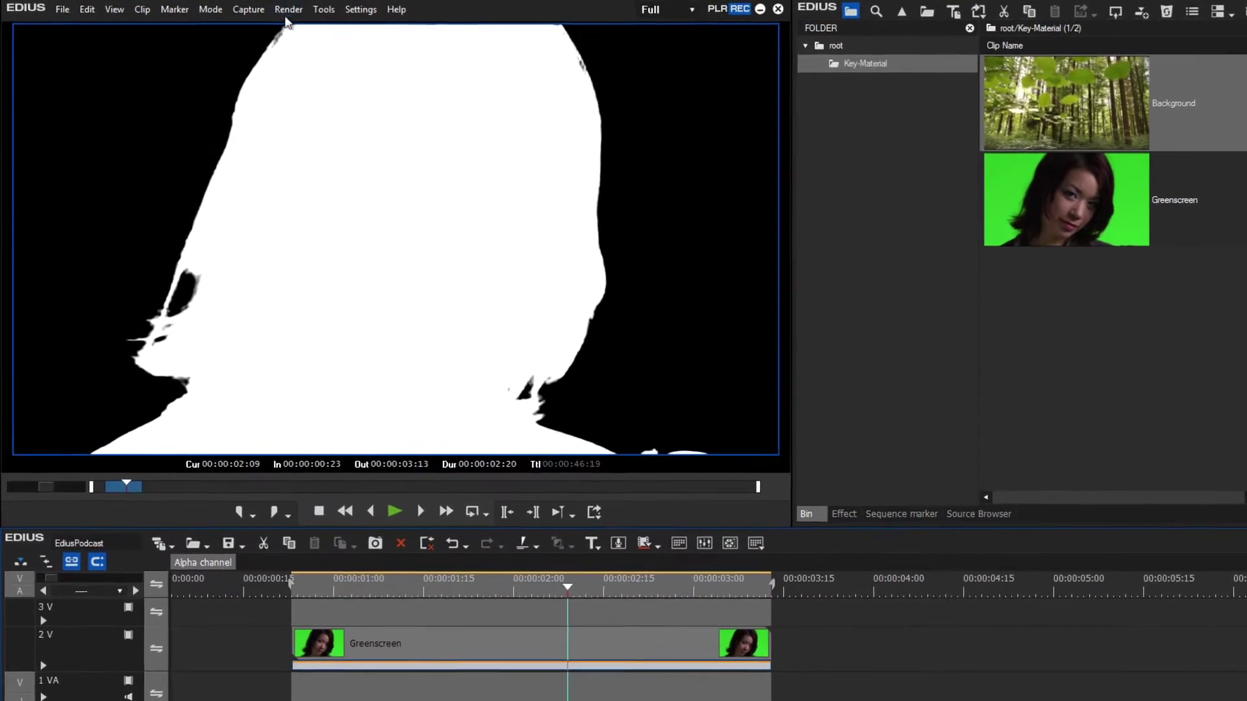
{"action": "left_click", "coordinate": [288, 9]}
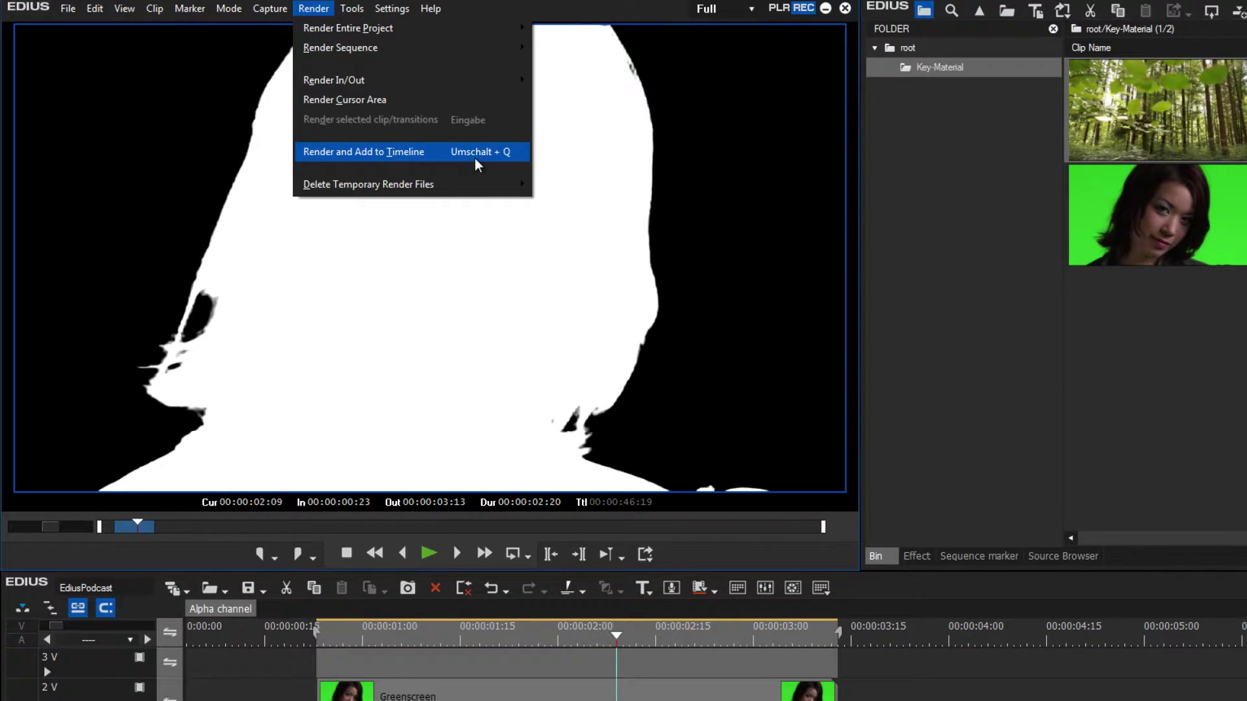
{"action": "left_click", "coordinate": [474, 158]}
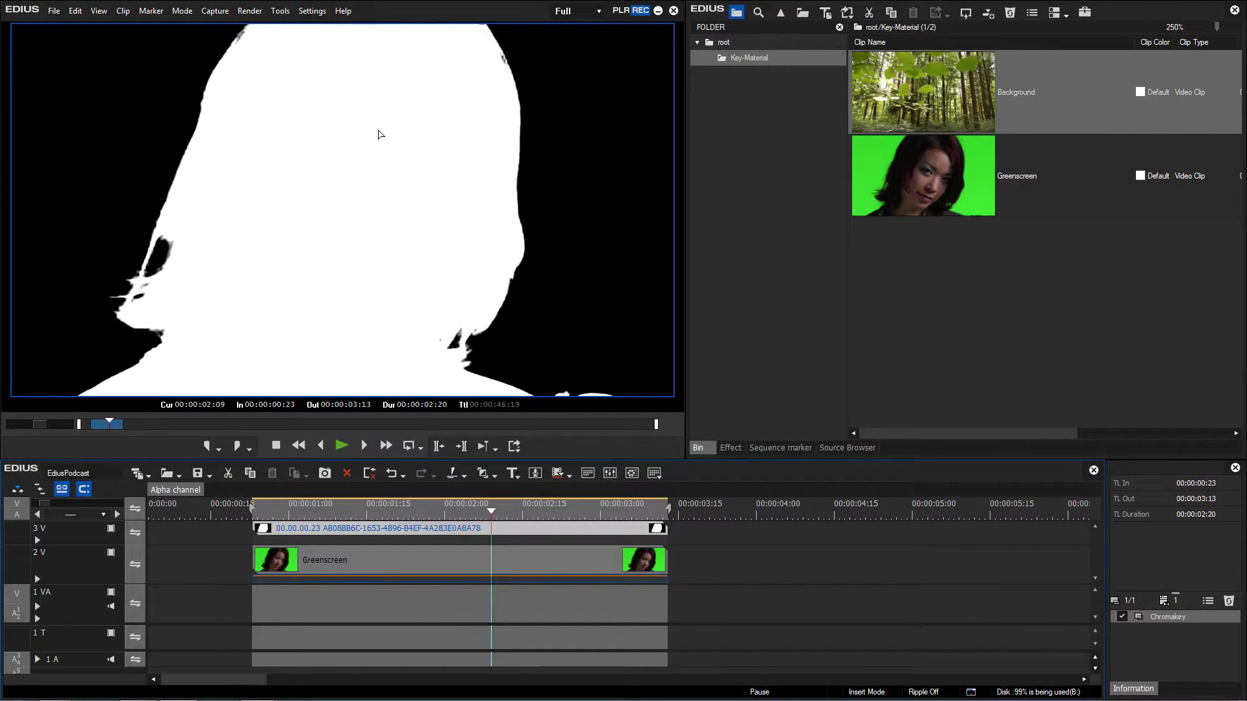
Step: Scrub through the rendered matte clip and add it to the bin
{"action": "left_click", "coordinate": [432, 529]}
{"action": "left_click_drag", "start_coordinate": [419, 507], "coordinate": [552, 507]}
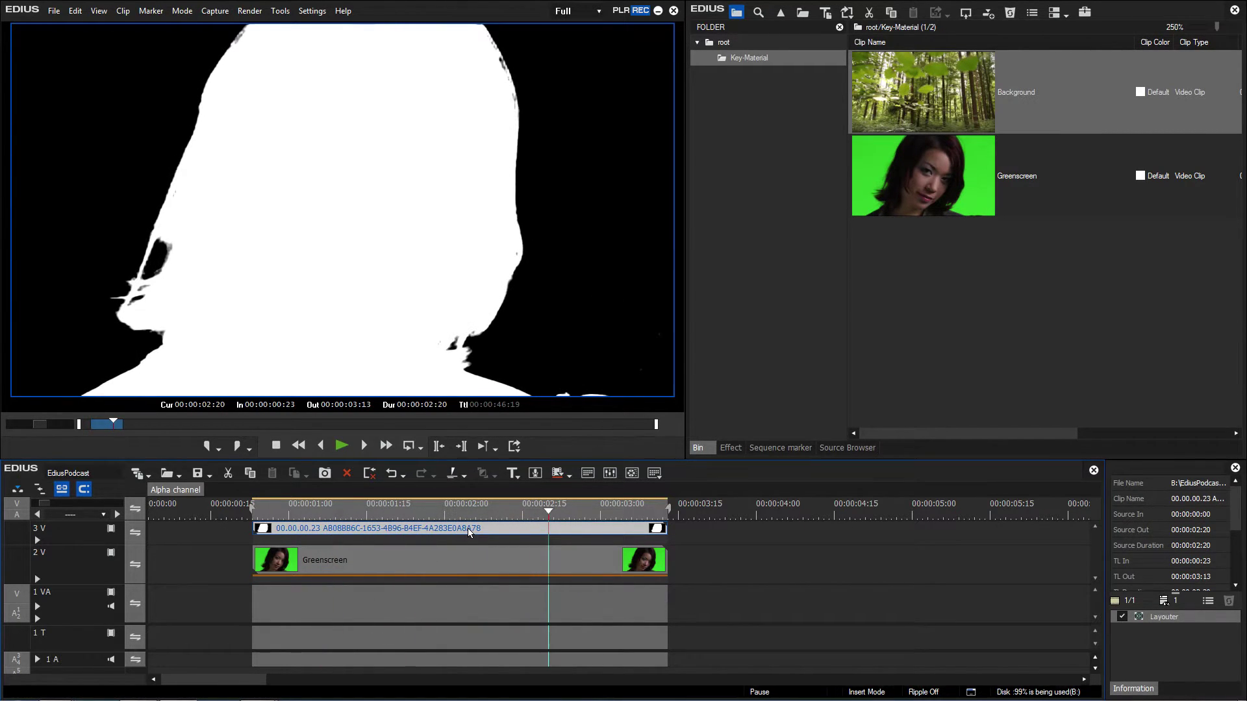
{"action": "left_click_drag", "start_coordinate": [915, 298], "coordinate": [917, 298]}
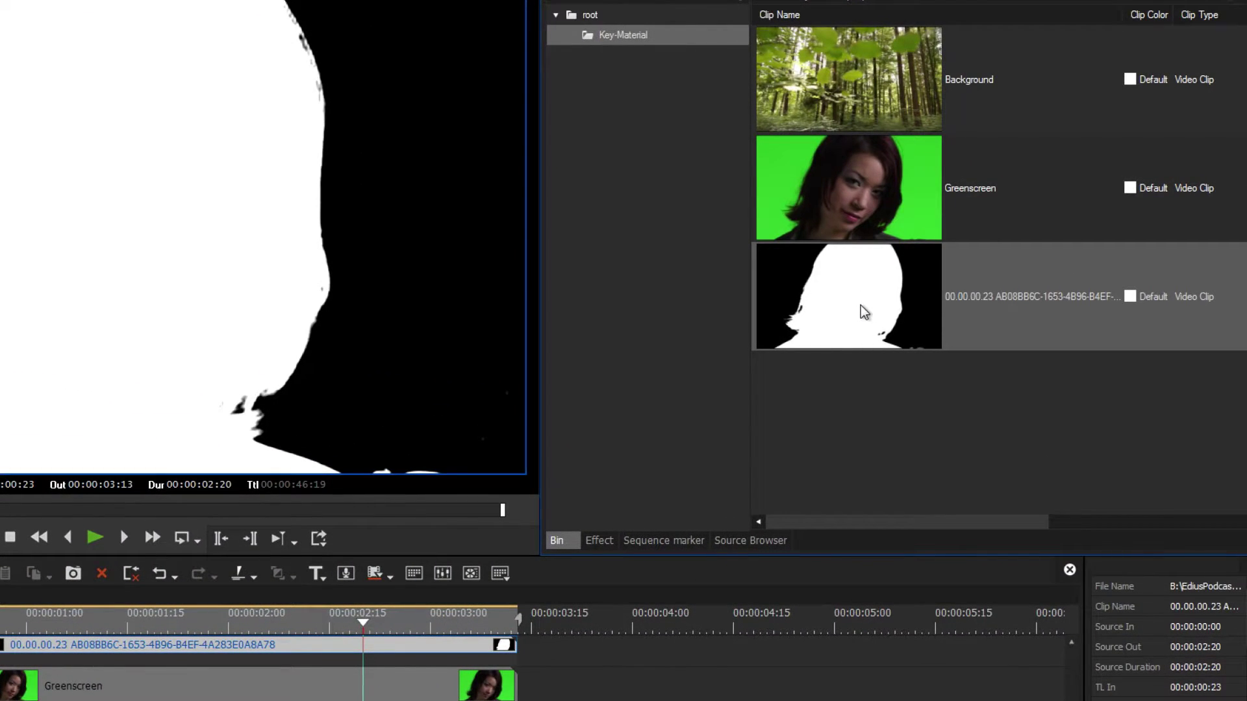
Step: Select Greenscreen and the matte clip in the bin and choose Convert > Alpha matte
{"action": "left_click", "coordinate": [854, 229]}
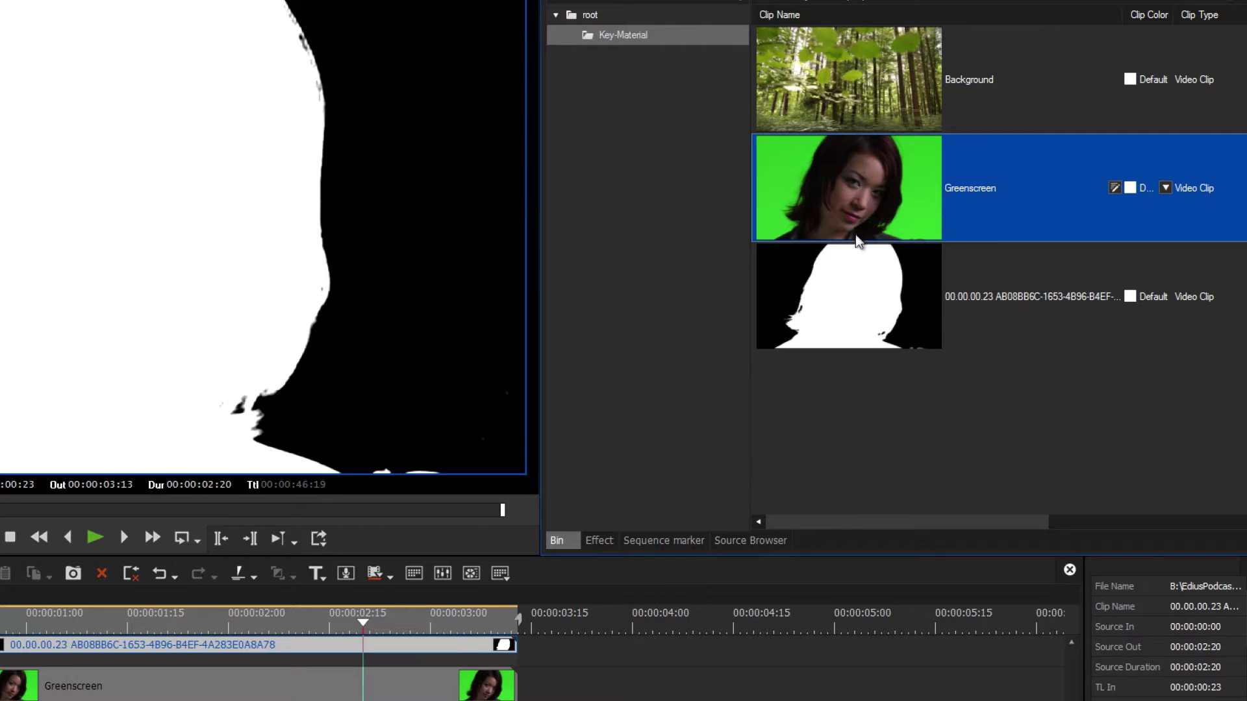
{"action": "left_click", "coordinate": [876, 323], "text": "ctrl"}
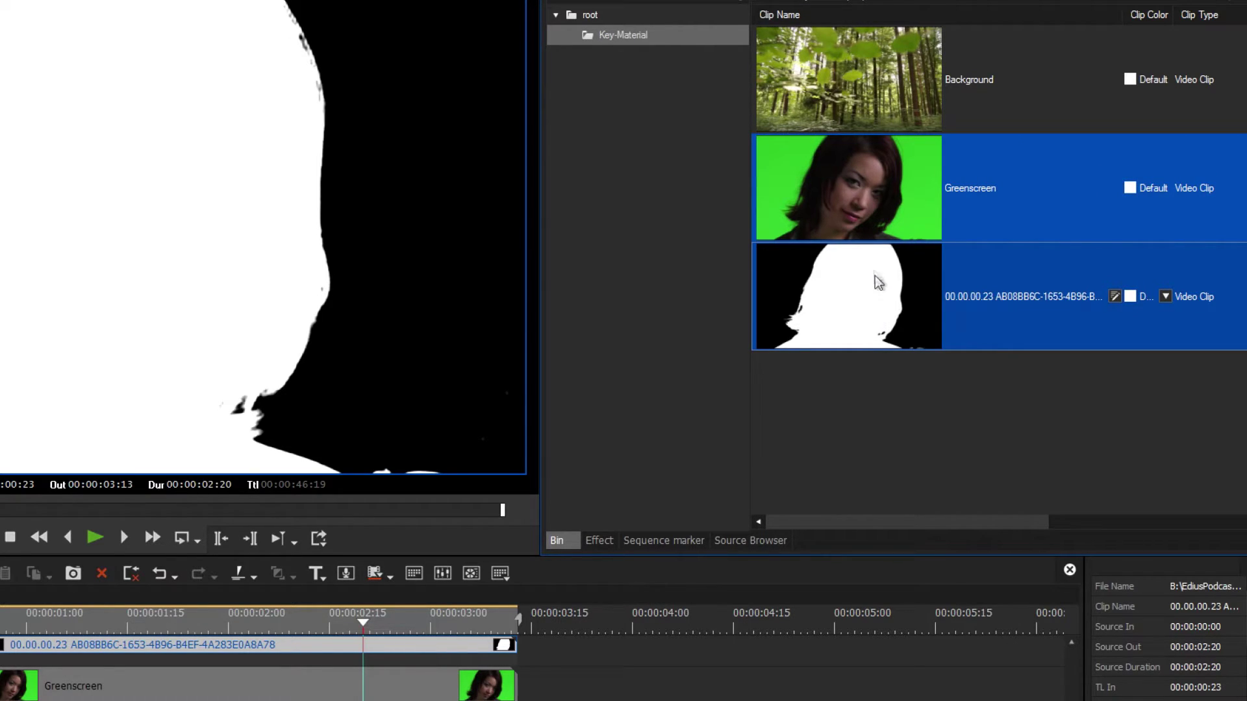
{"action": "right_click", "coordinate": [857, 214]}
{"action": "mouse_move", "coordinate": [913, 463]}
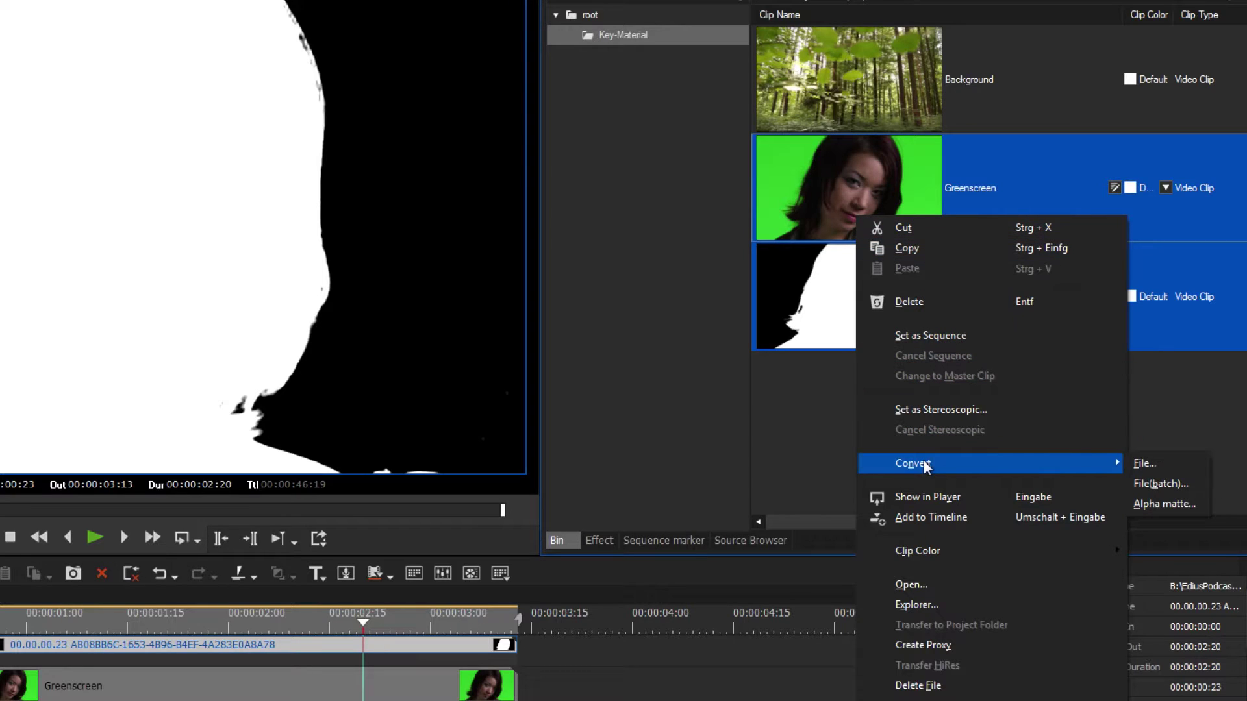
{"action": "left_click", "coordinate": [1180, 504]}
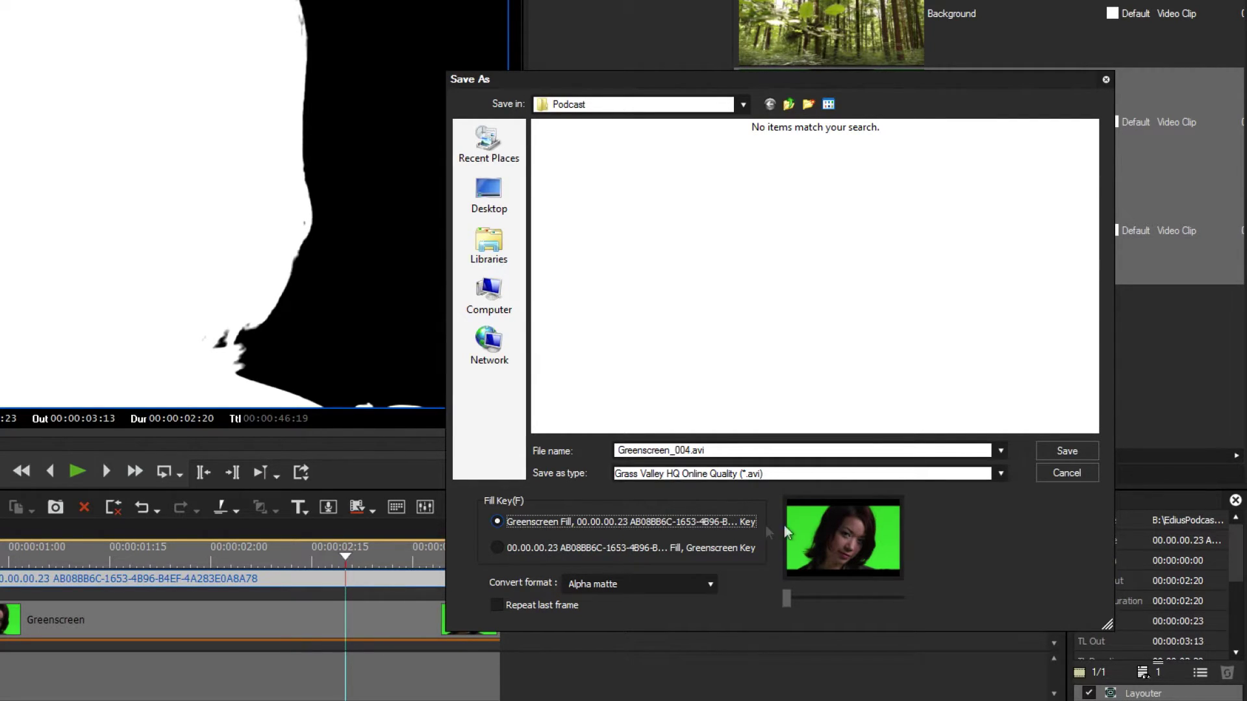
Step: Save Greenscreen as fill and the matte as key, Luminance matte format, as Greenscreen_004
{"action": "left_click", "coordinate": [539, 548]}
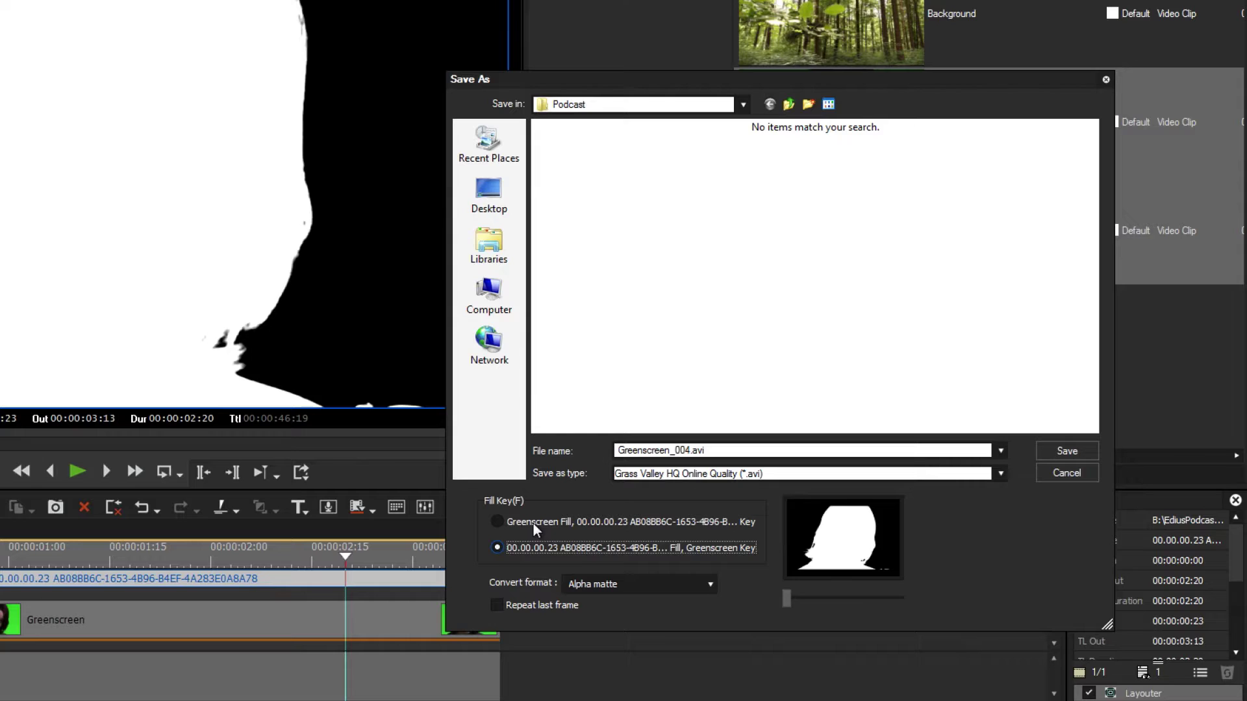
{"action": "left_click", "coordinate": [534, 523]}
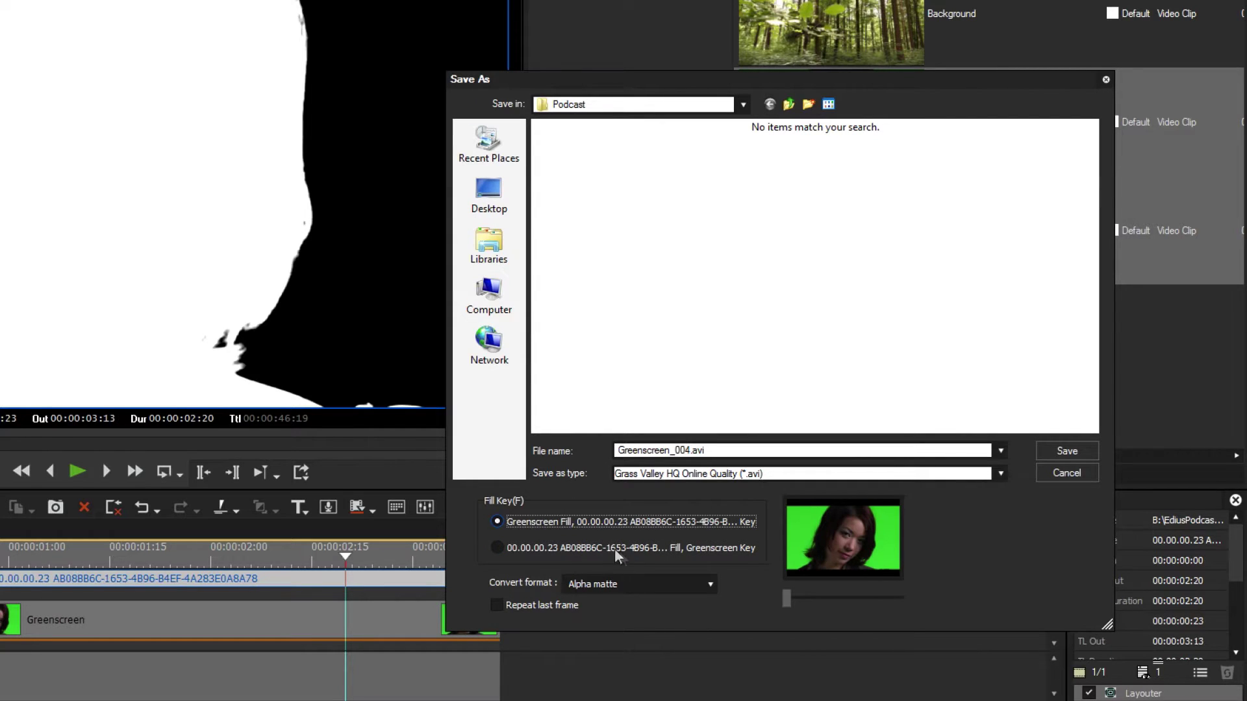
{"action": "left_click", "coordinate": [643, 583]}
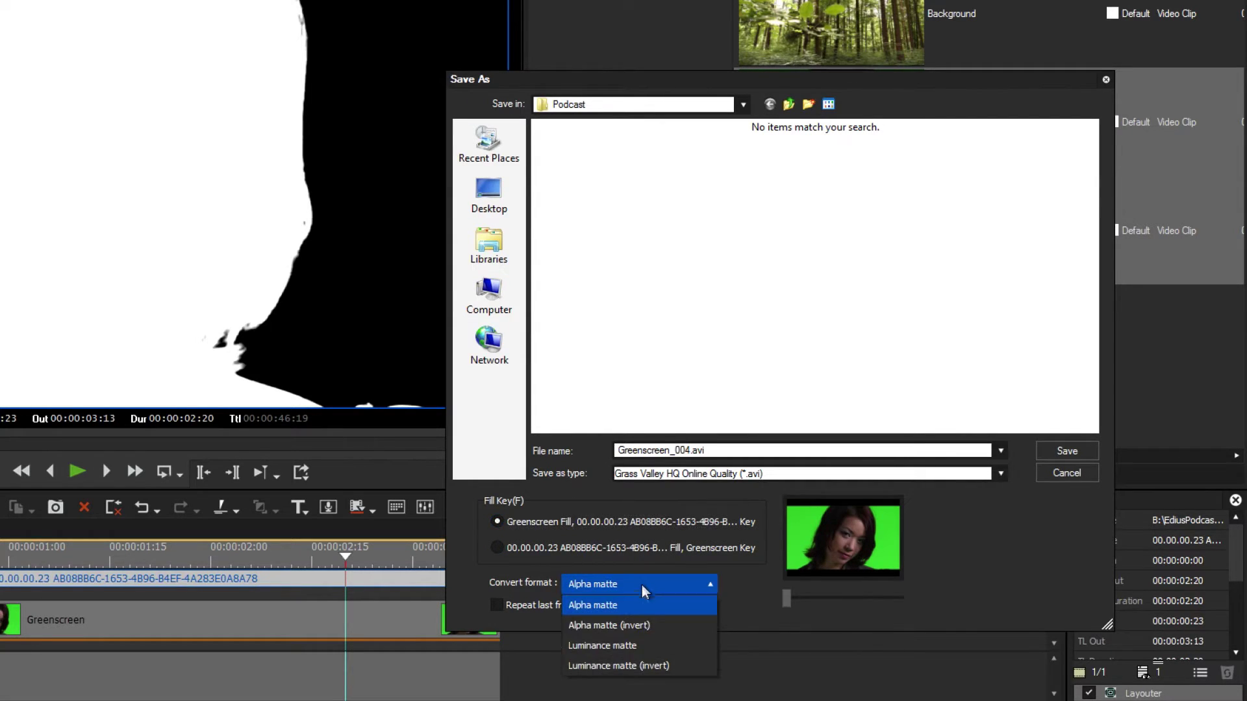
{"action": "left_click", "coordinate": [652, 646]}
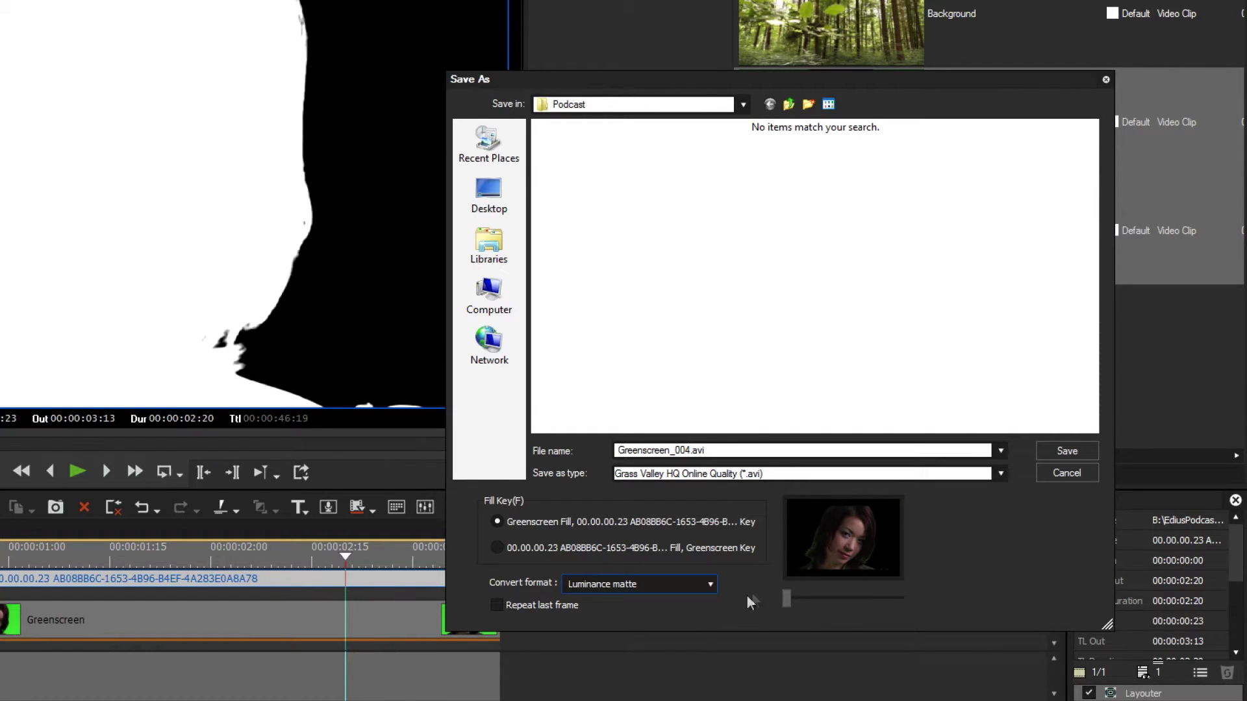
{"action": "left_click", "coordinate": [1062, 450]}
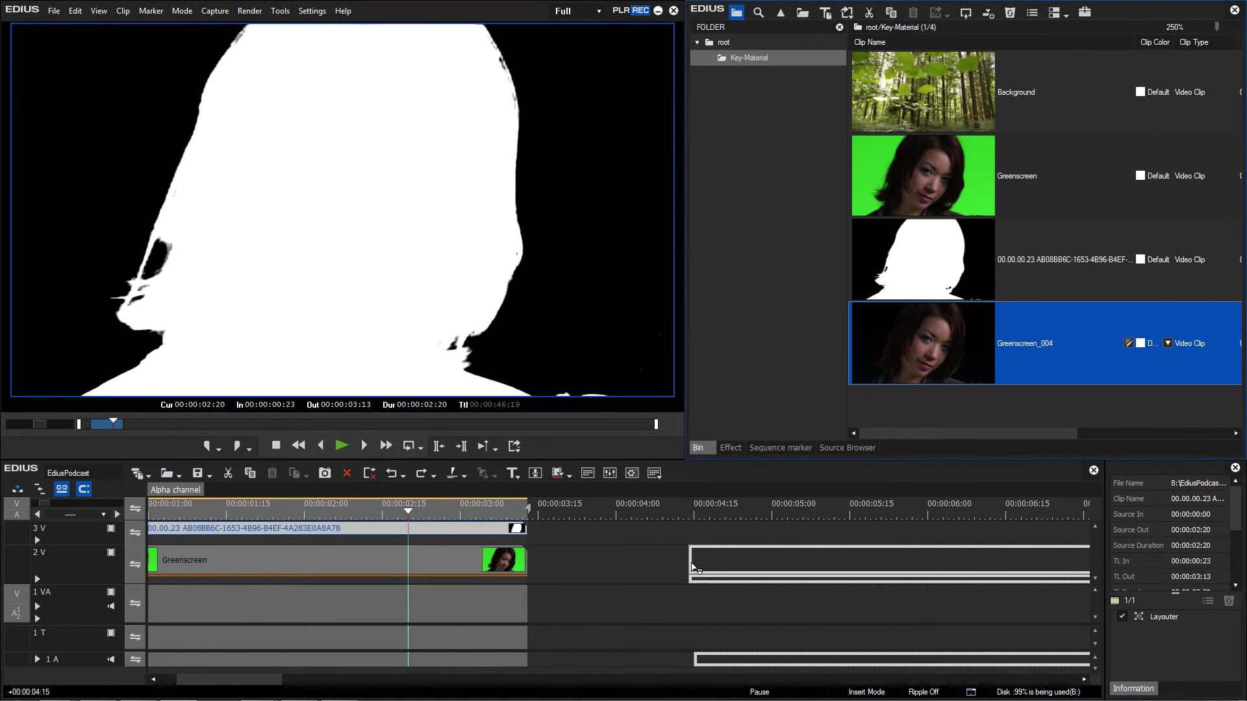
Step: Place Greenscreen_004 on track 2V at 00:00:04:15 and show its alpha channel
{"action": "left_click_drag", "start_coordinate": [714, 591], "coordinate": [693, 561]}
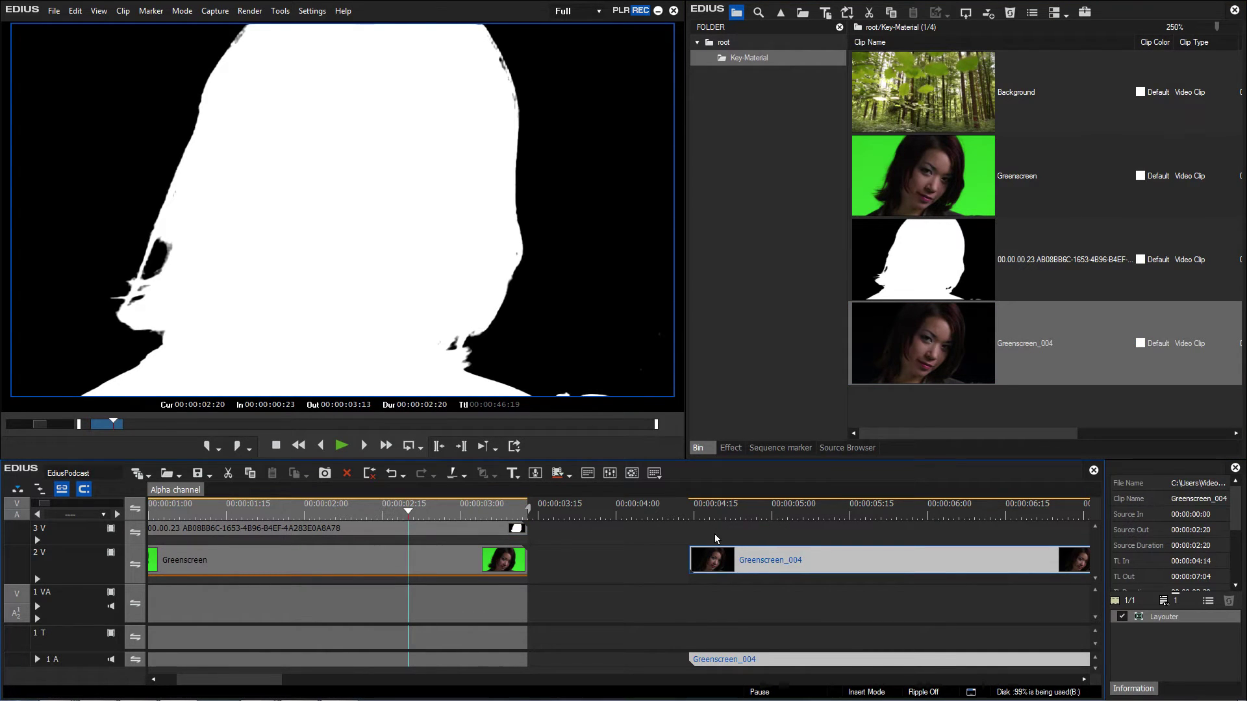
{"action": "left_click", "coordinate": [721, 507]}
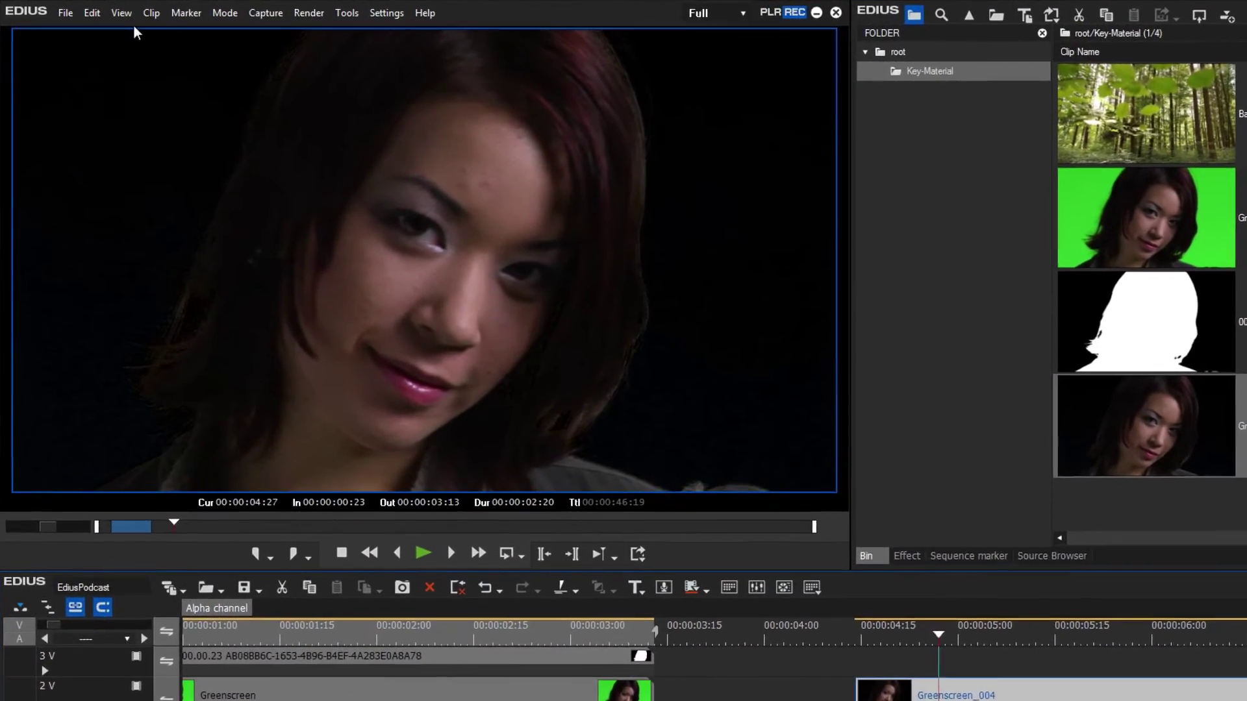
{"action": "left_click", "coordinate": [101, 11]}
{"action": "left_click", "coordinate": [255, 476]}
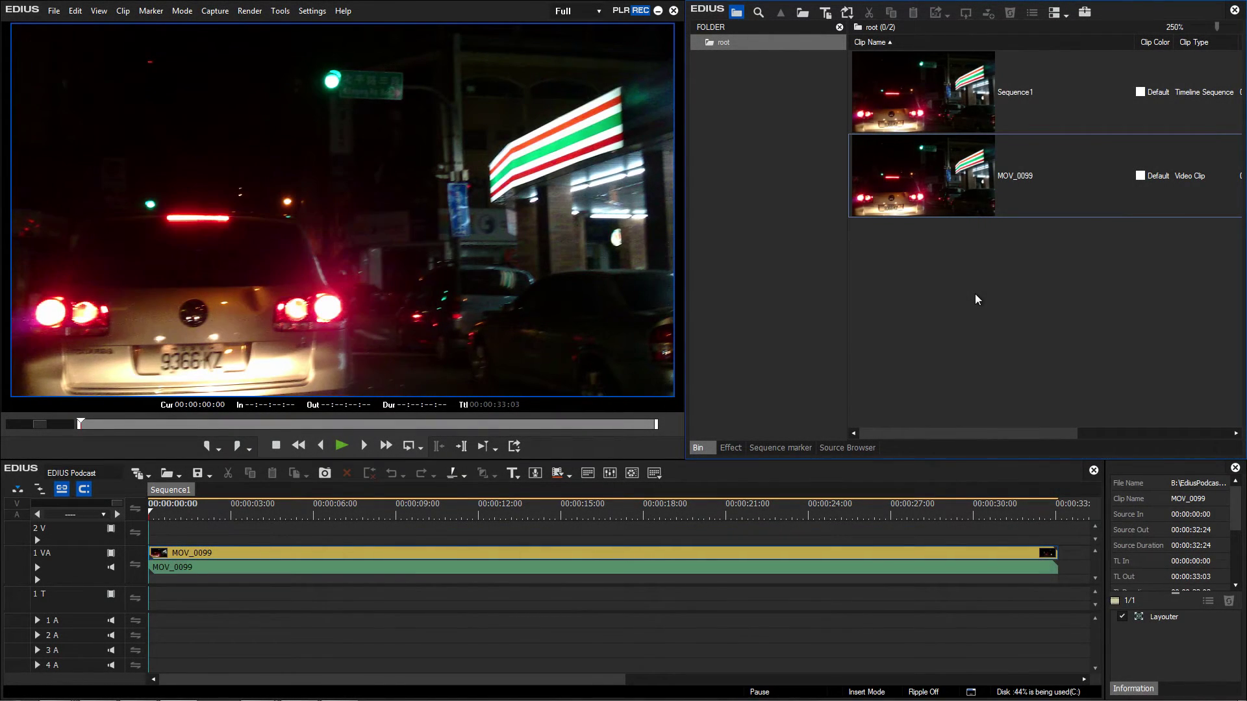
Step: Import Greenscreen_004.avi, place it on track 2V above MOV_0099, and play the composite
{"action": "double_click", "coordinate": [975, 293]}
{"action": "double_click", "coordinate": [741, 223]}
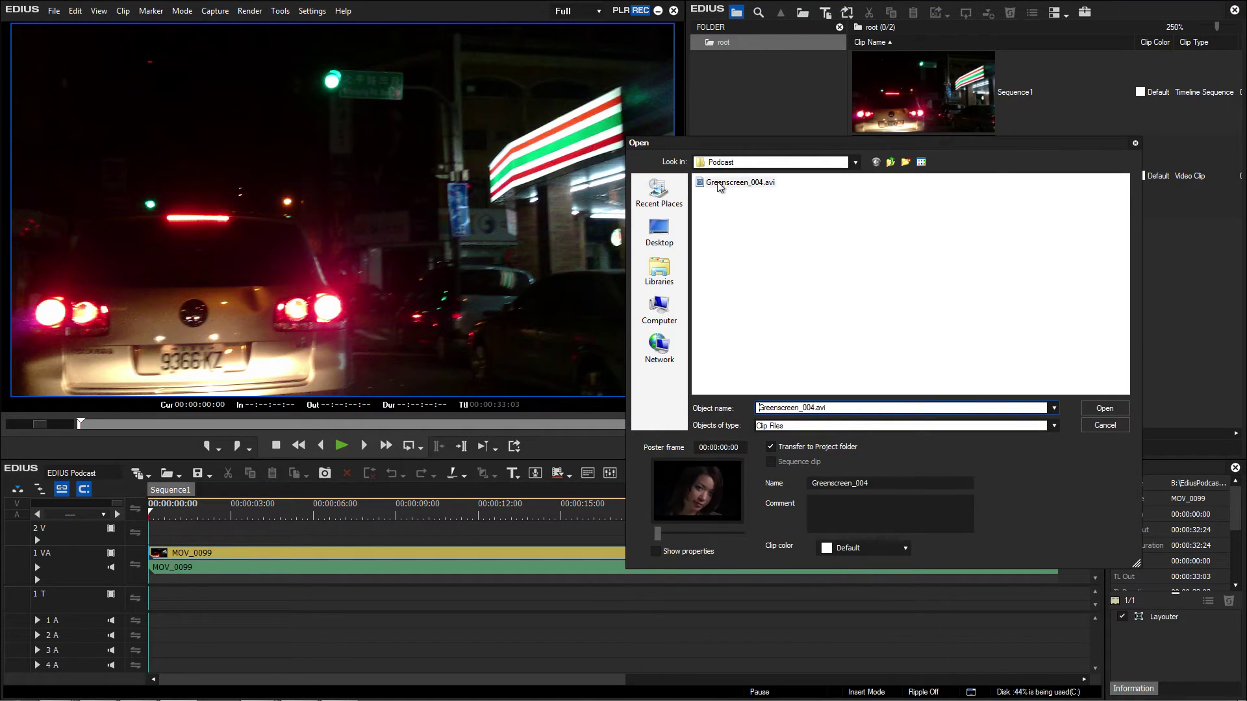
{"action": "left_click_drag", "start_coordinate": [923, 259], "coordinate": [306, 526]}
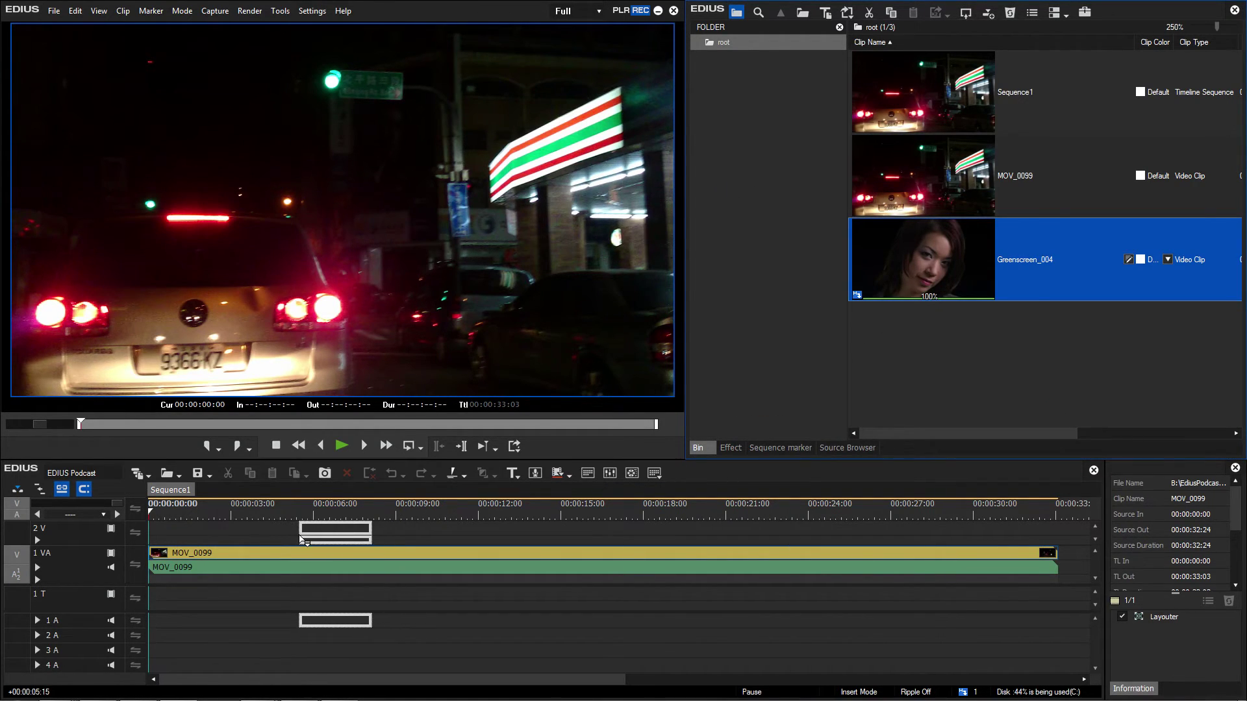
{"action": "left_click", "coordinate": [311, 509]}
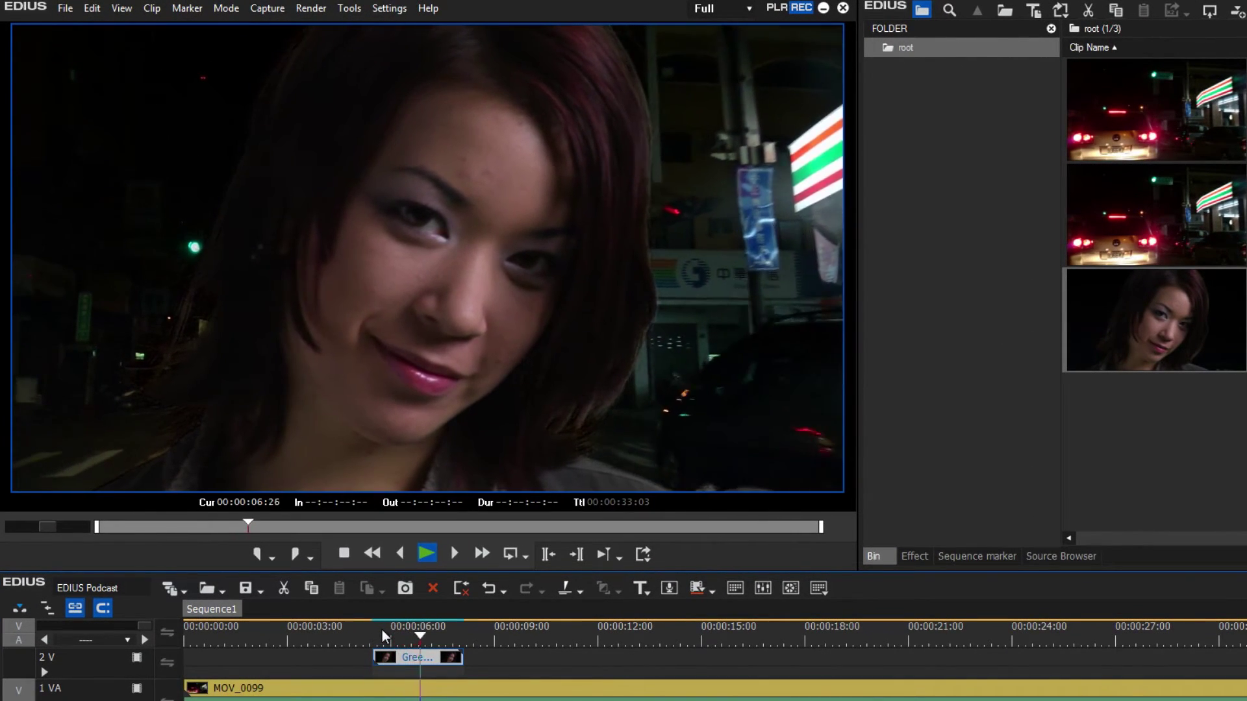
{"action": "key", "text": "space"}
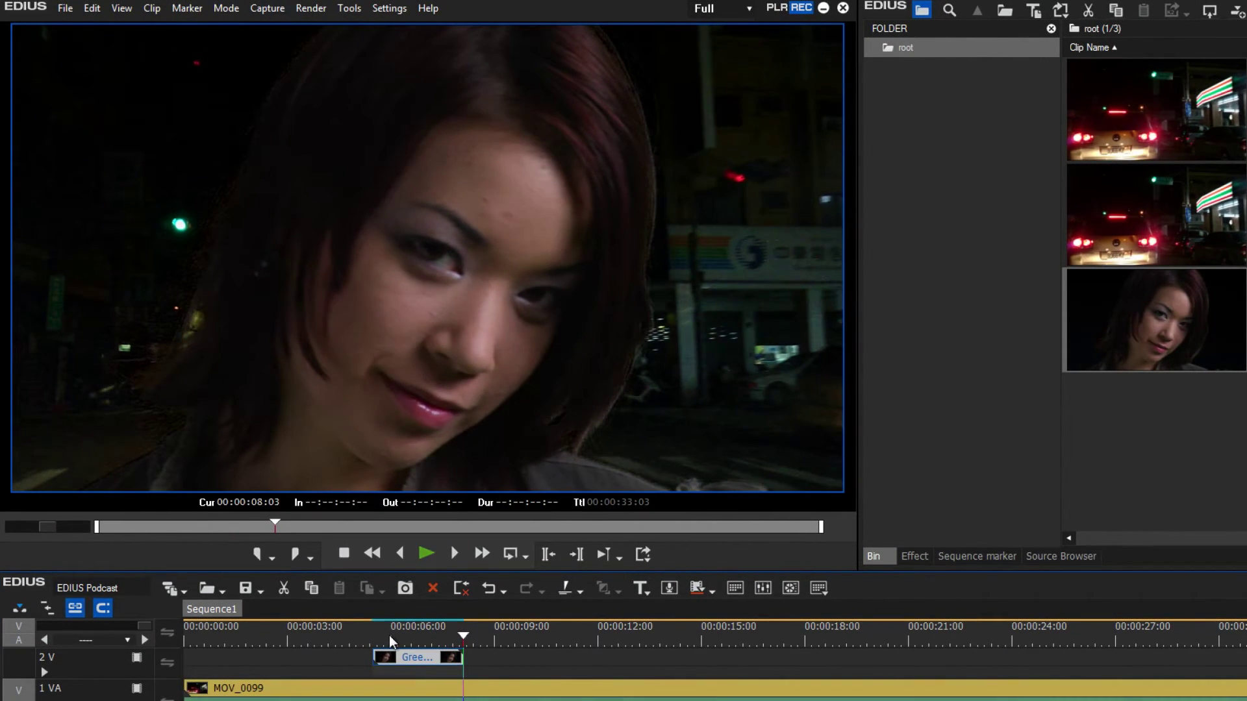